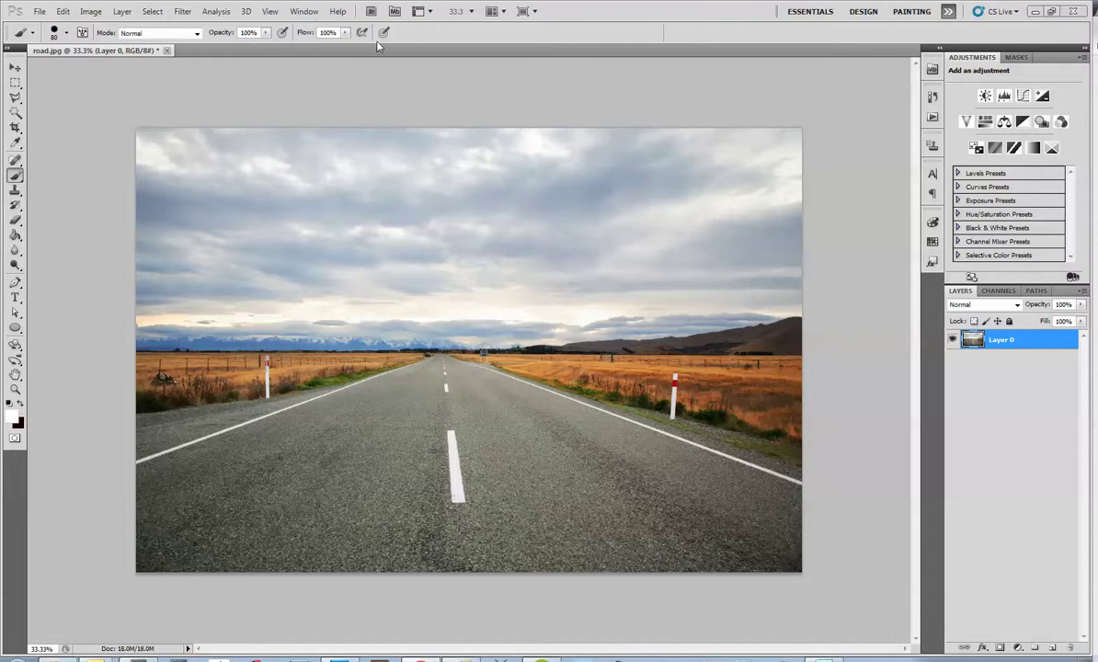
Step: Make Layer 0 the active layer and deselect the canvas
ctrl+click(972, 340)
click(959, 363)
click(1024, 346)
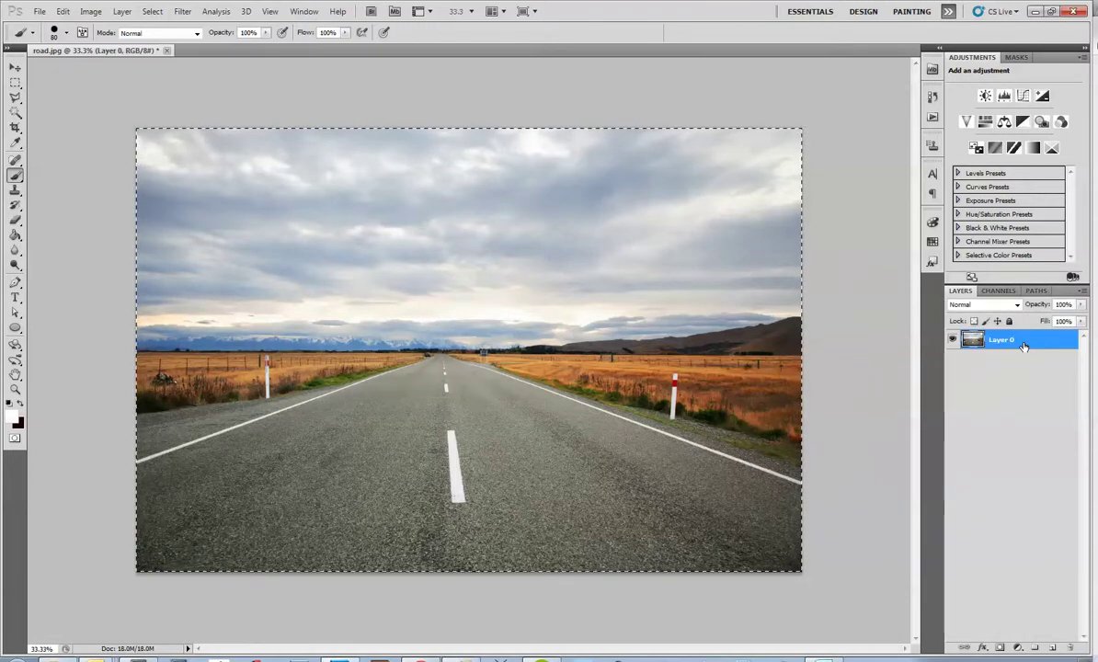
key(ctrl+d)
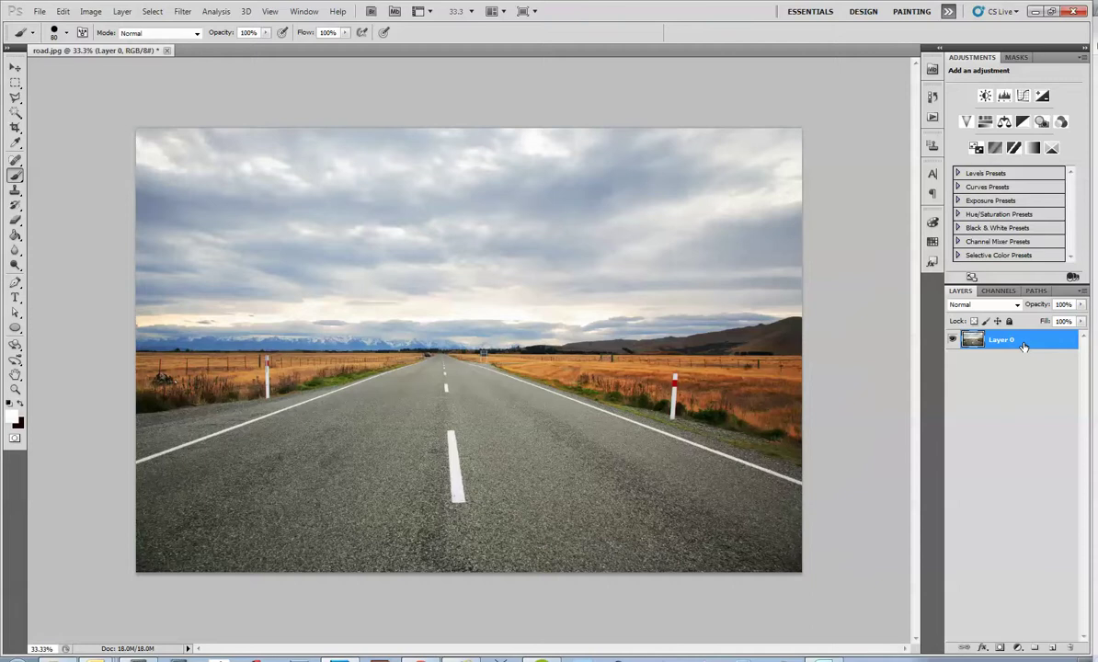
Step: Apply Brightness/Contrast at Brightness -51 and Contrast 62, toggling Preview to compare with the original
click(91, 15)
mouse_move(131, 53)
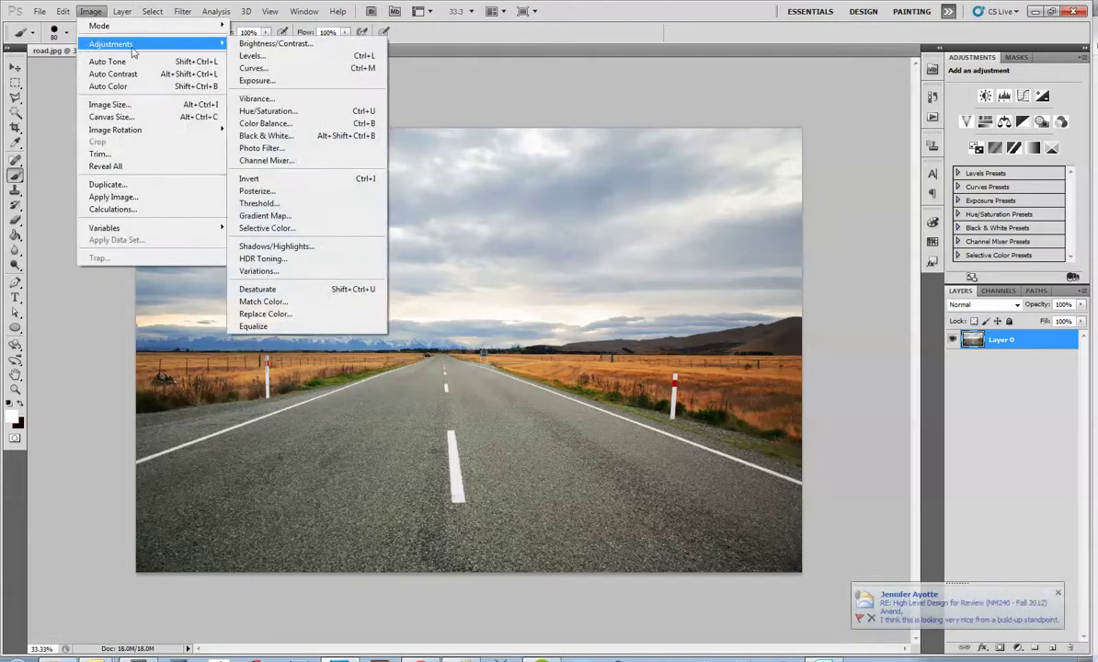
click(291, 46)
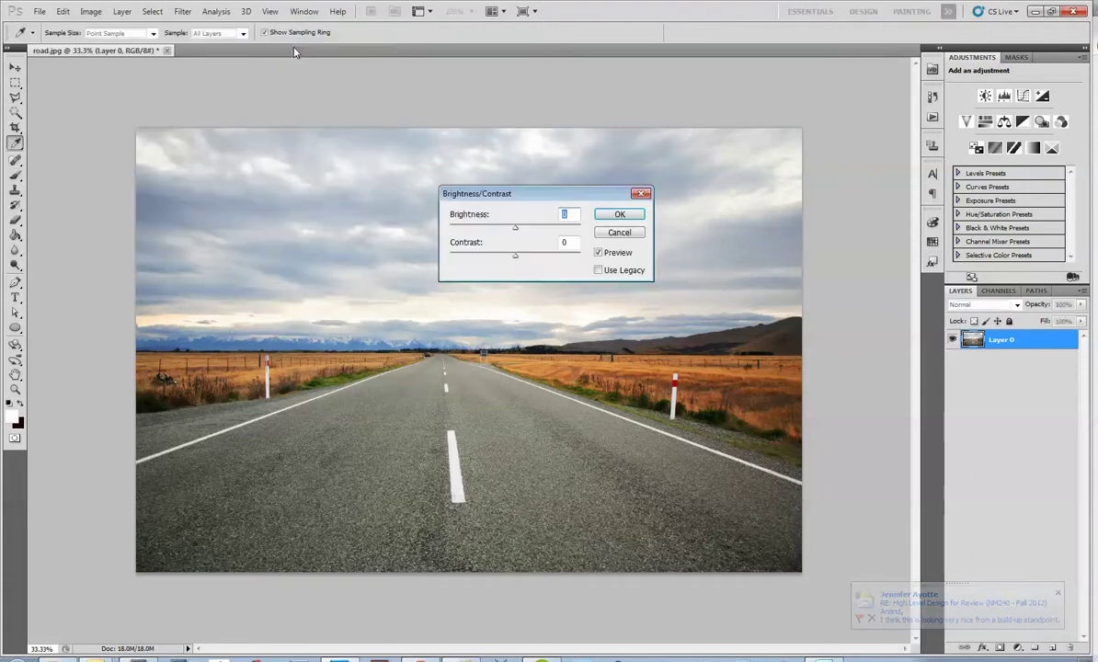
drag(508, 193, 838, 112)
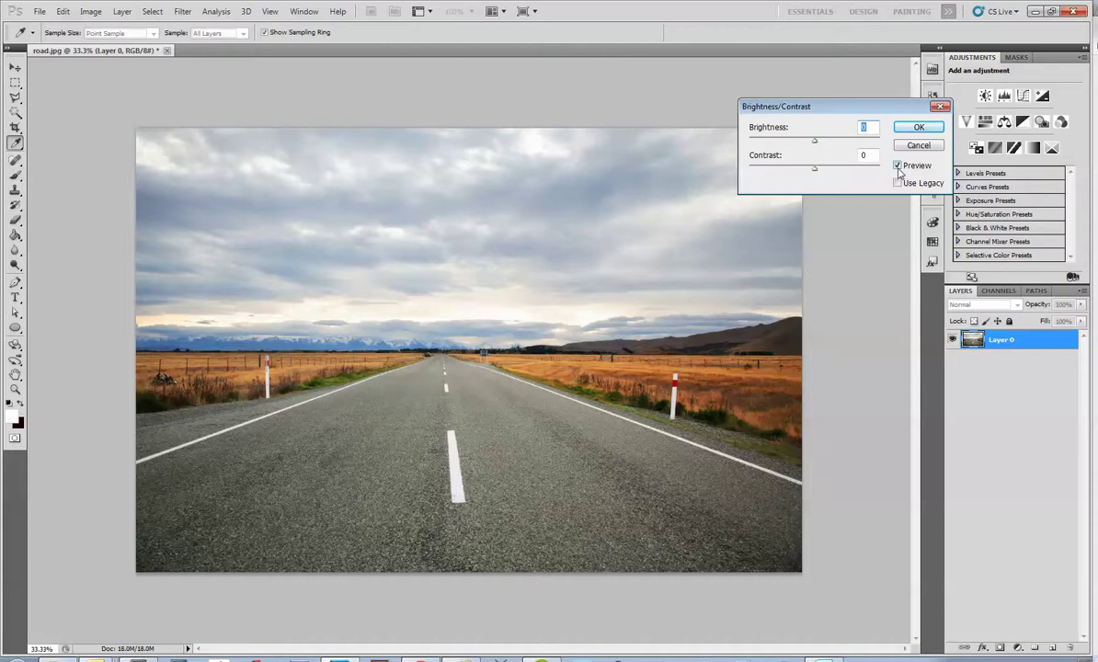
click(899, 168)
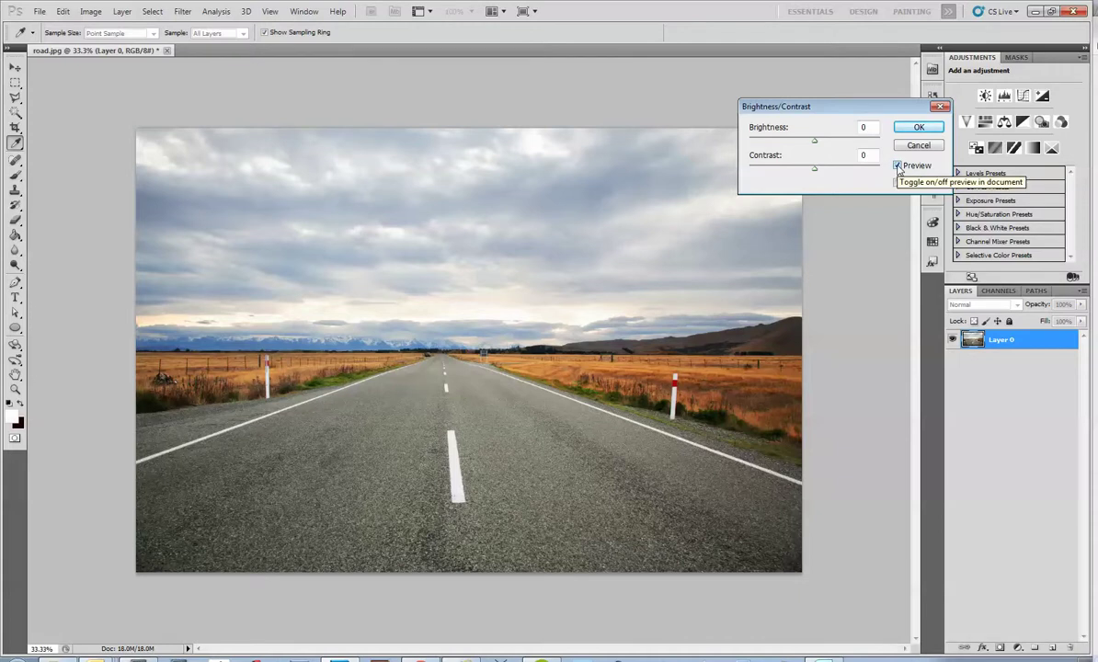
click(899, 168)
drag(813, 141, 855, 184)
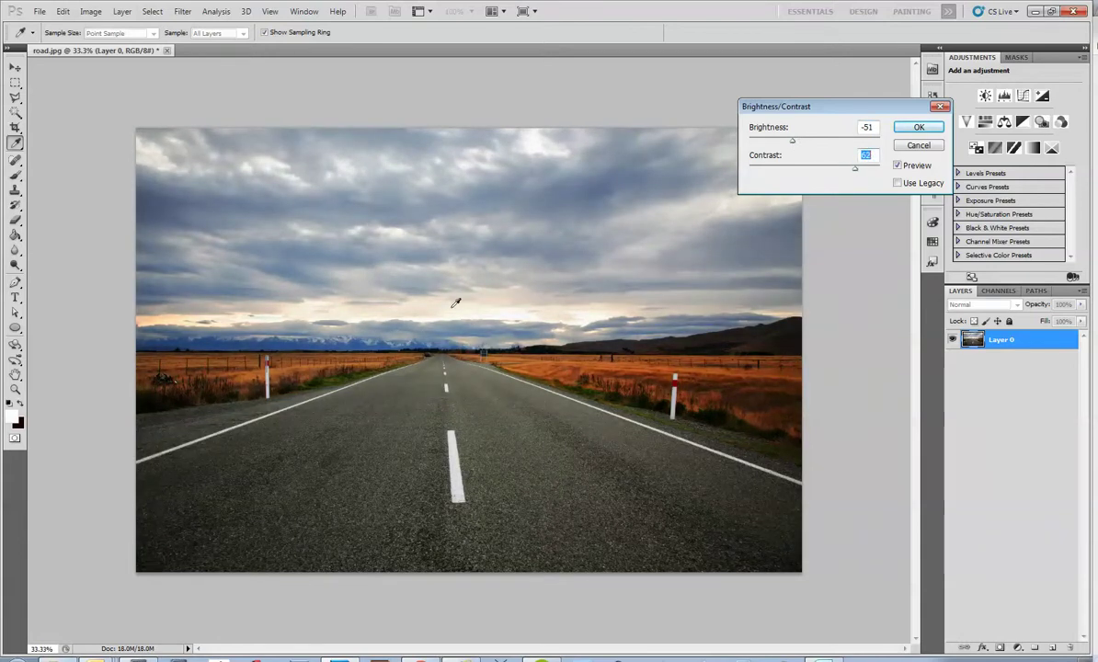
click(898, 169)
click(898, 170)
click(898, 169)
click(898, 169)
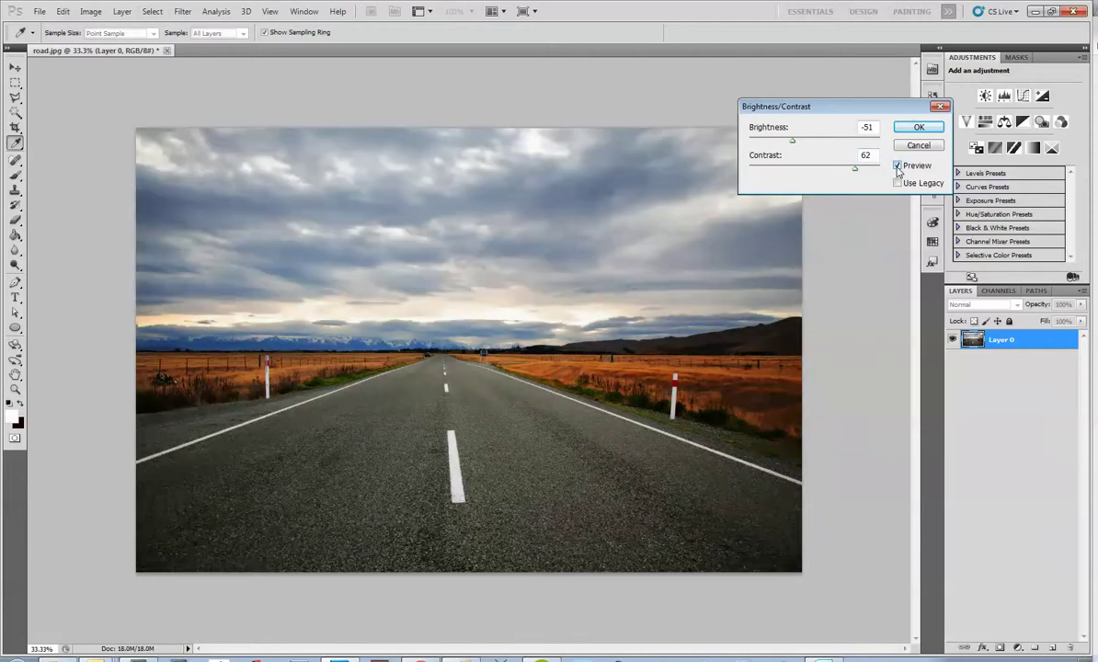
Step: Confirm the Brightness/Contrast edit, then revert to the Deselect state in History
click(919, 128)
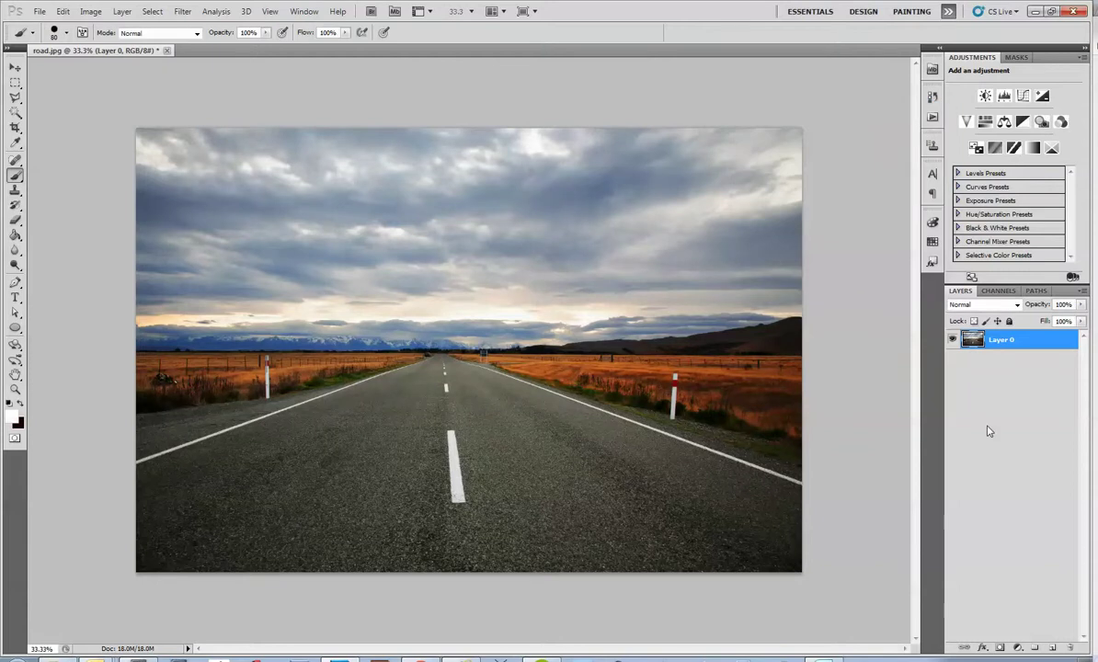
click(934, 100)
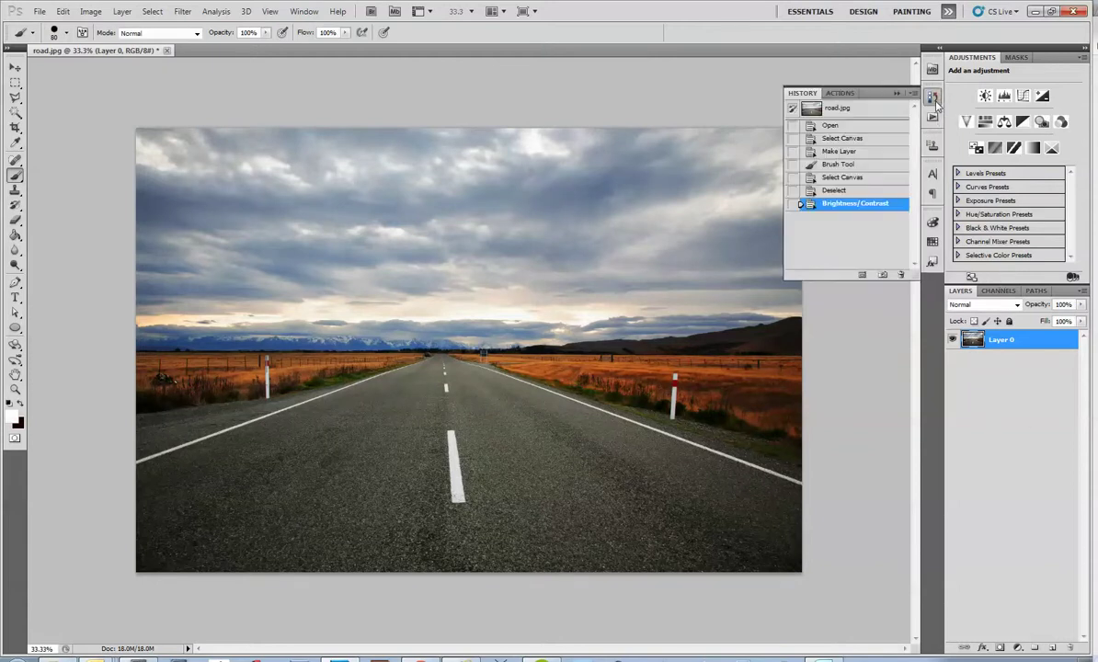
click(864, 190)
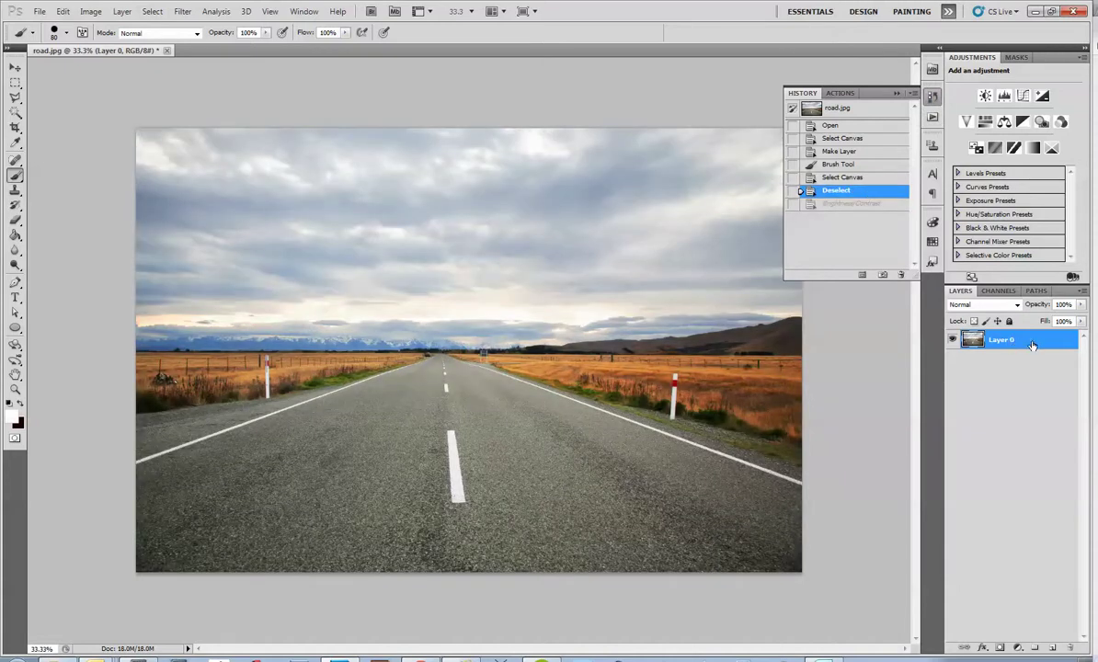
click(686, 87)
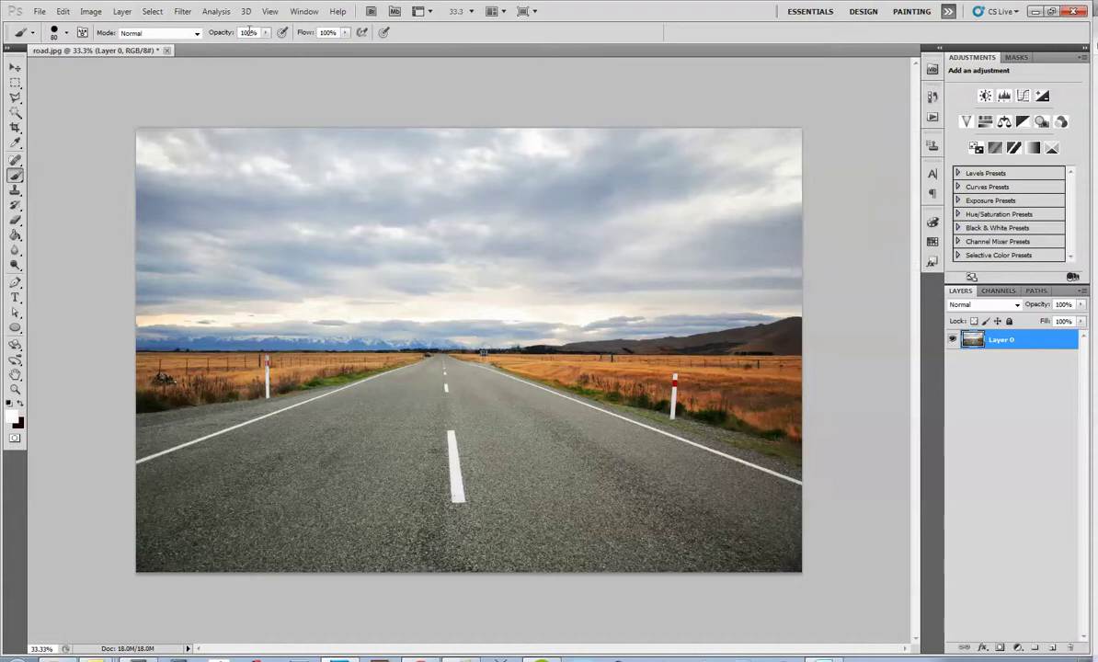
click(92, 12)
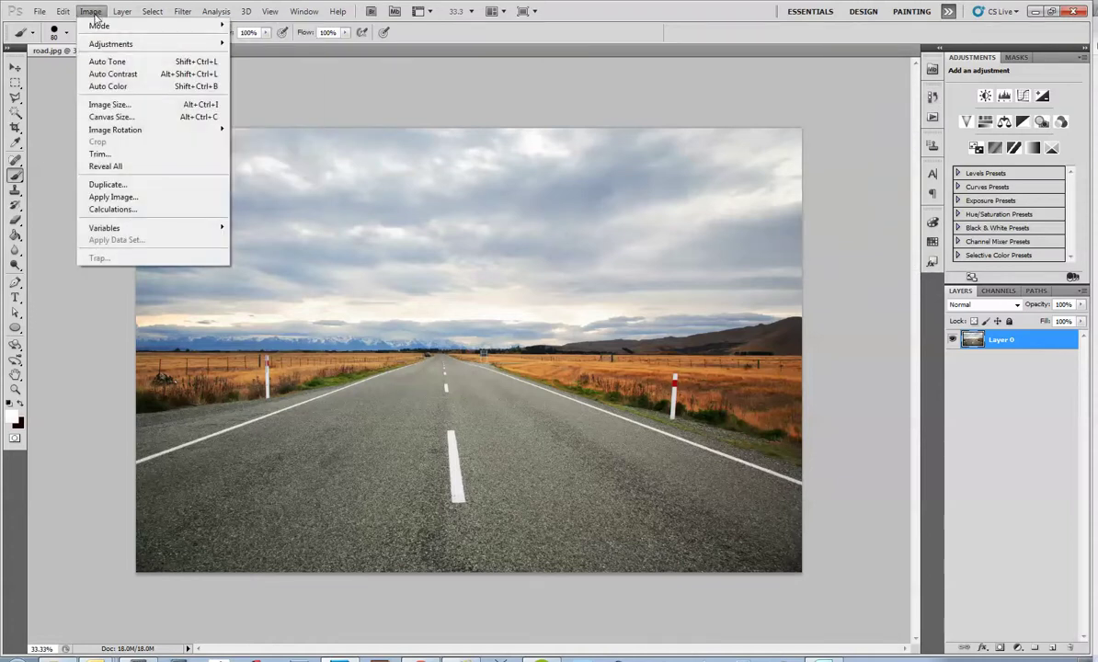
mouse_move(96, 45)
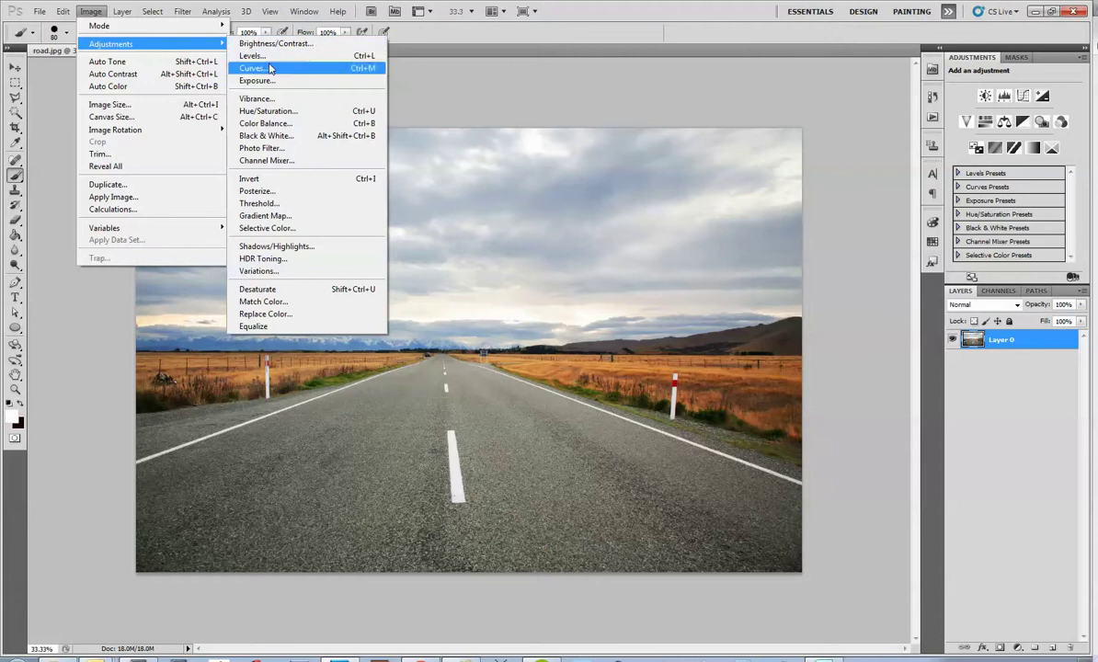
click(292, 113)
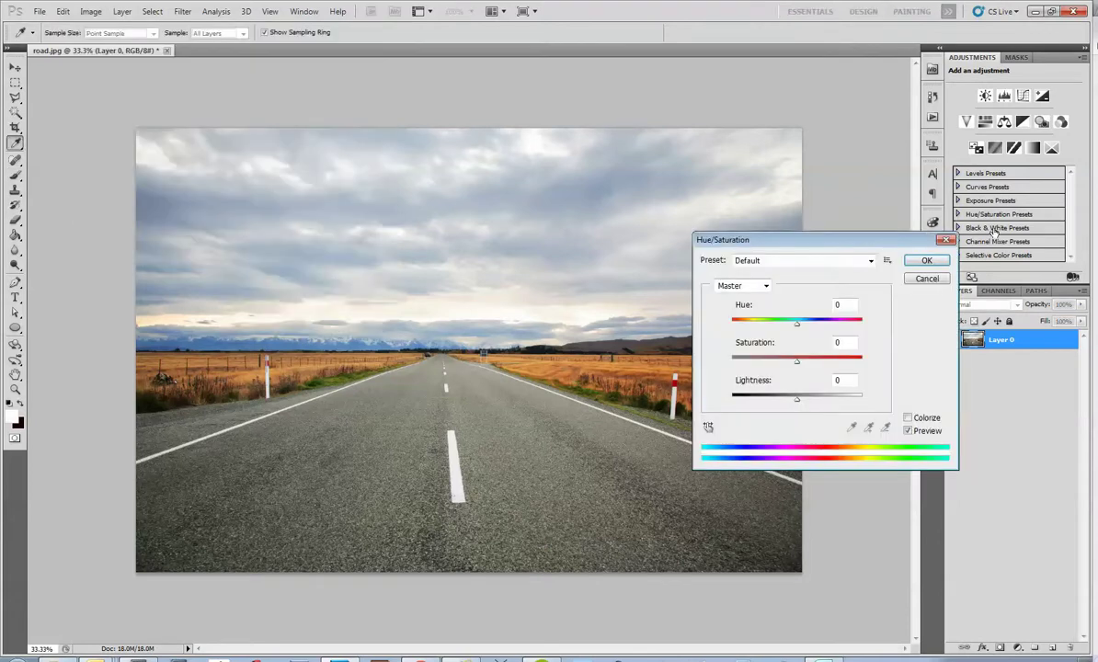
drag(872, 244, 806, 82)
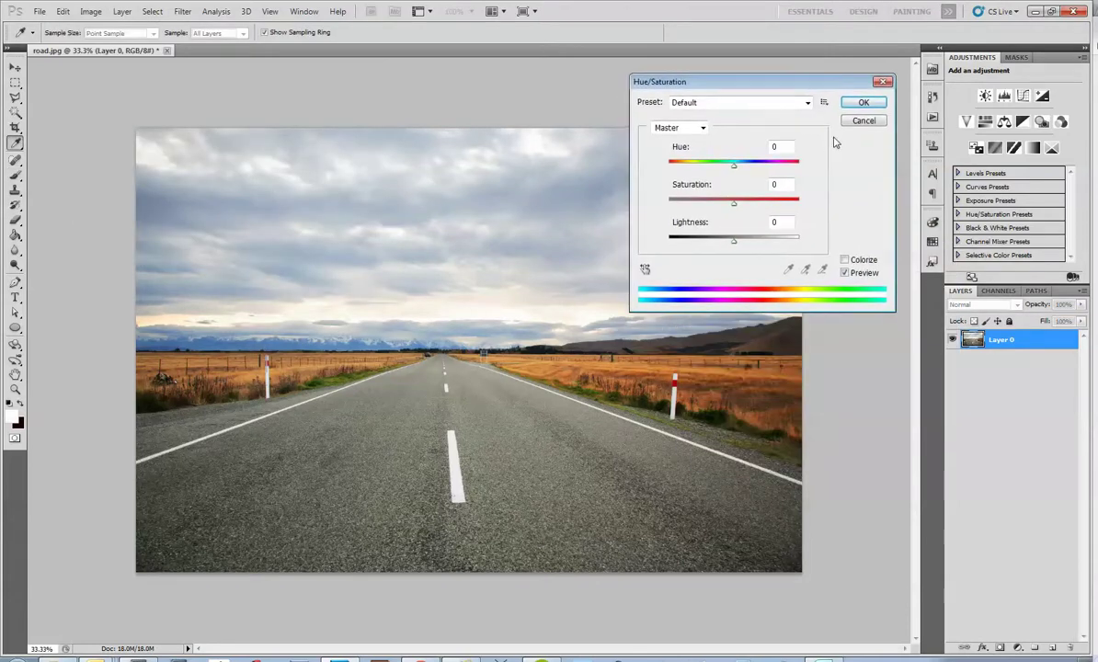
drag(735, 170, 747, 204)
mouse_move(735, 247)
mouse_down()
mouse_move(714, 241)
mouse_move(746, 242)
mouse_move(717, 241)
mouse_up()
click(846, 274)
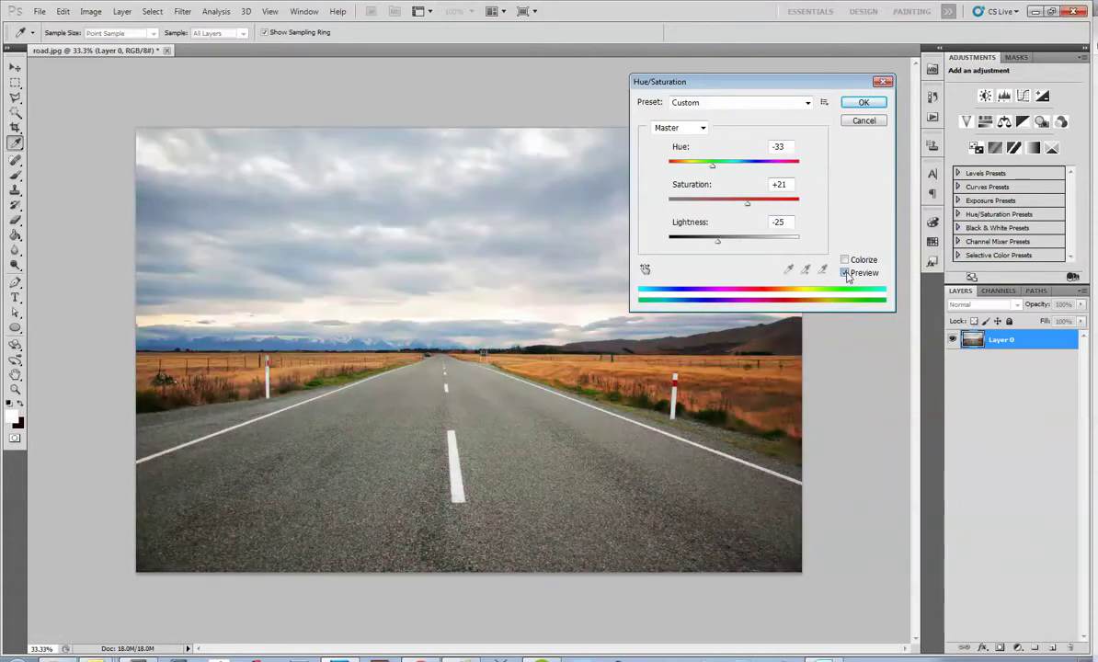
click(846, 274)
click(846, 274)
click(846, 274)
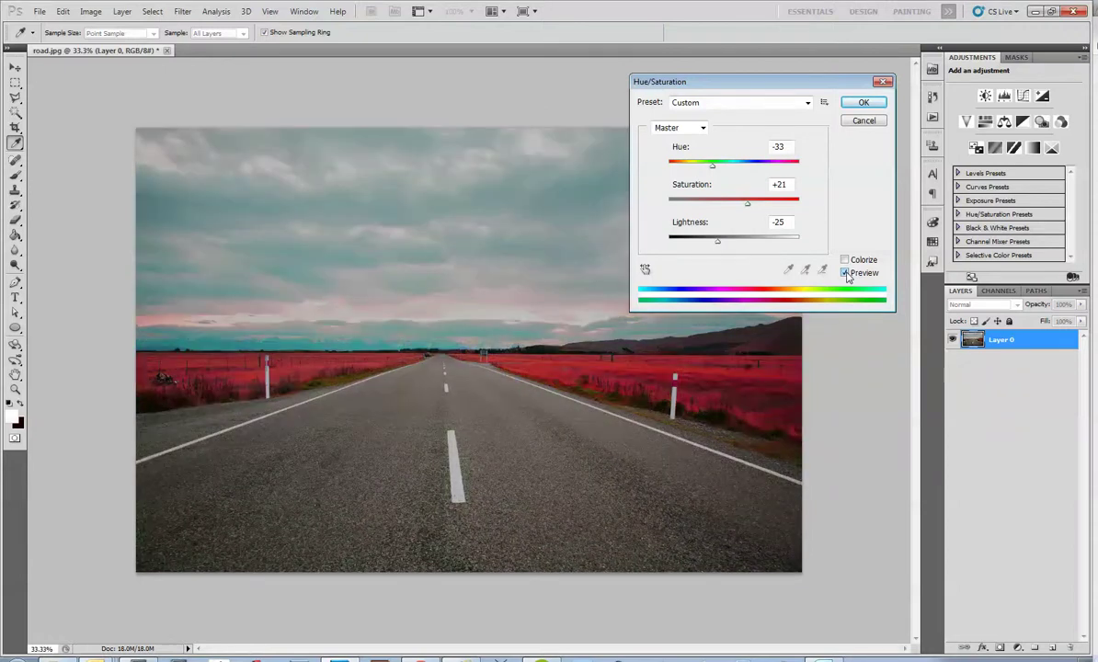
click(846, 274)
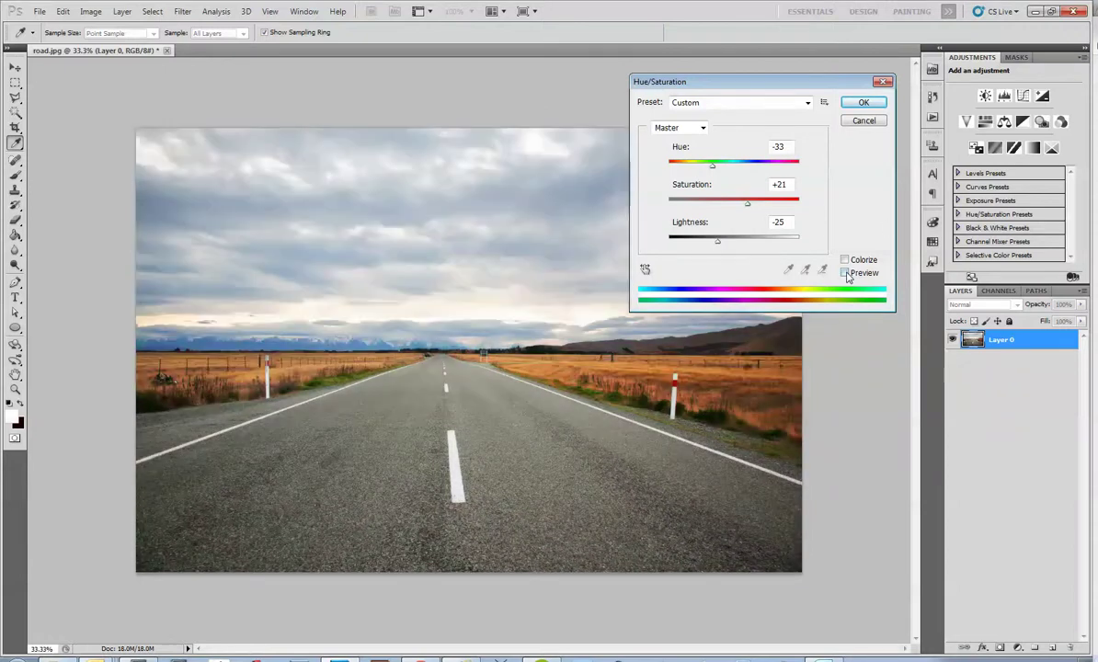
click(871, 127)
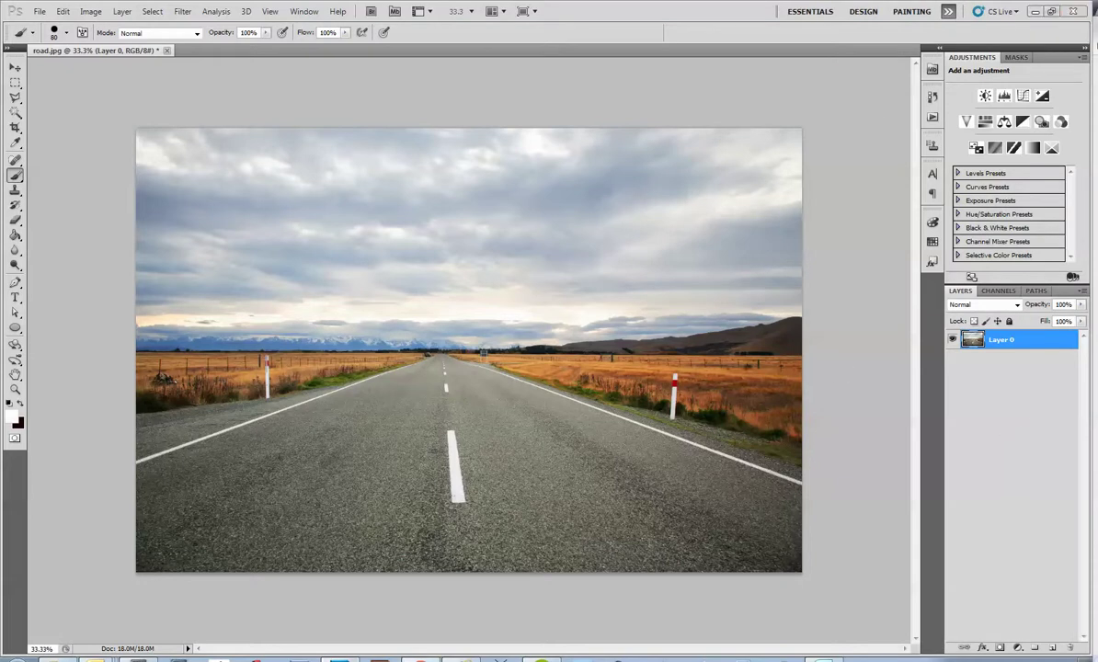
click(90, 11)
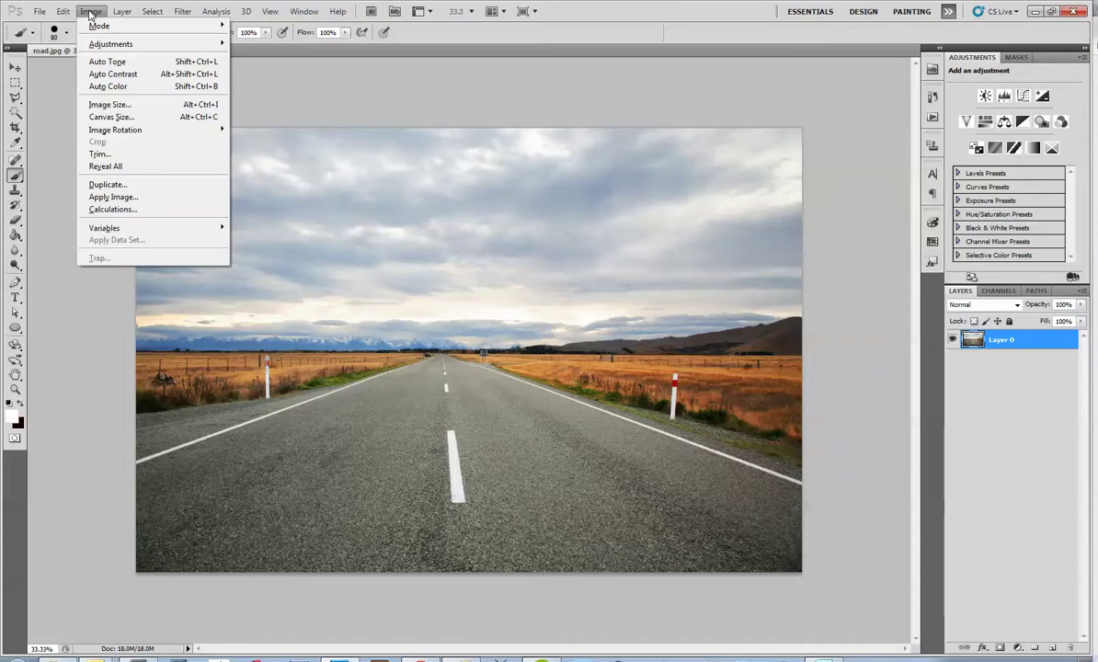
mouse_move(184, 44)
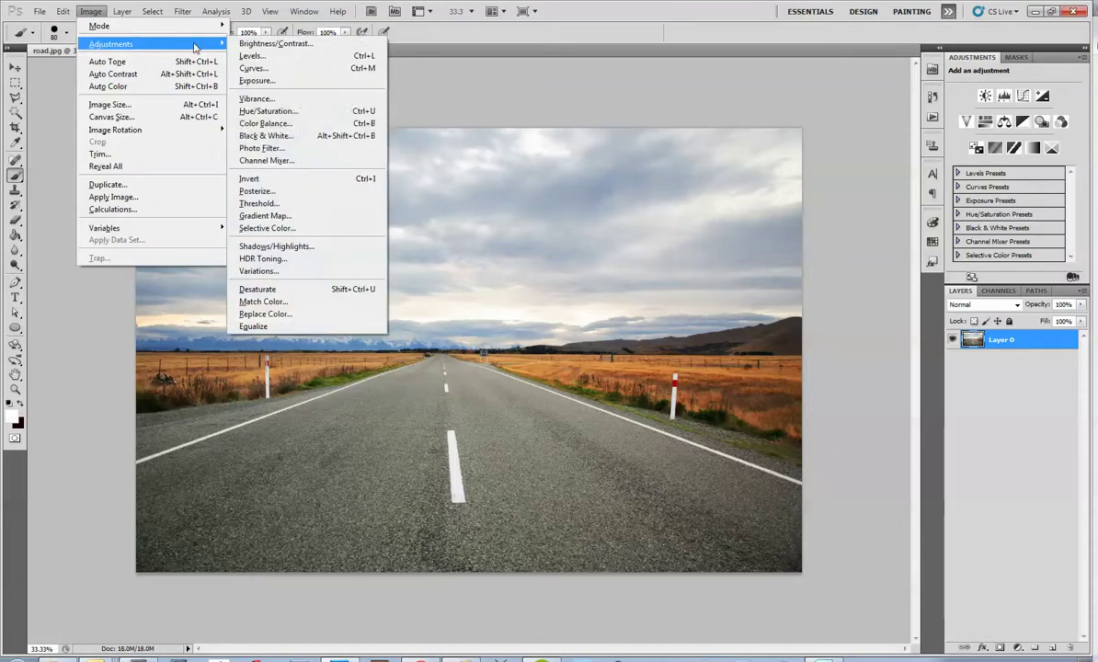
click(314, 126)
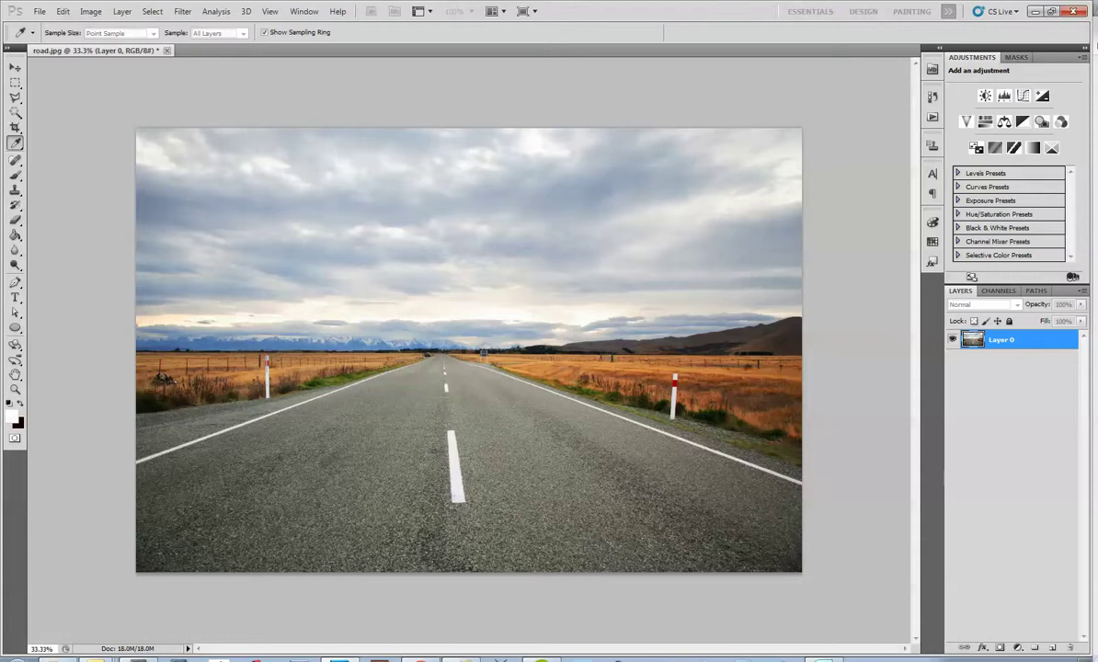
drag(745, 99, 759, 92)
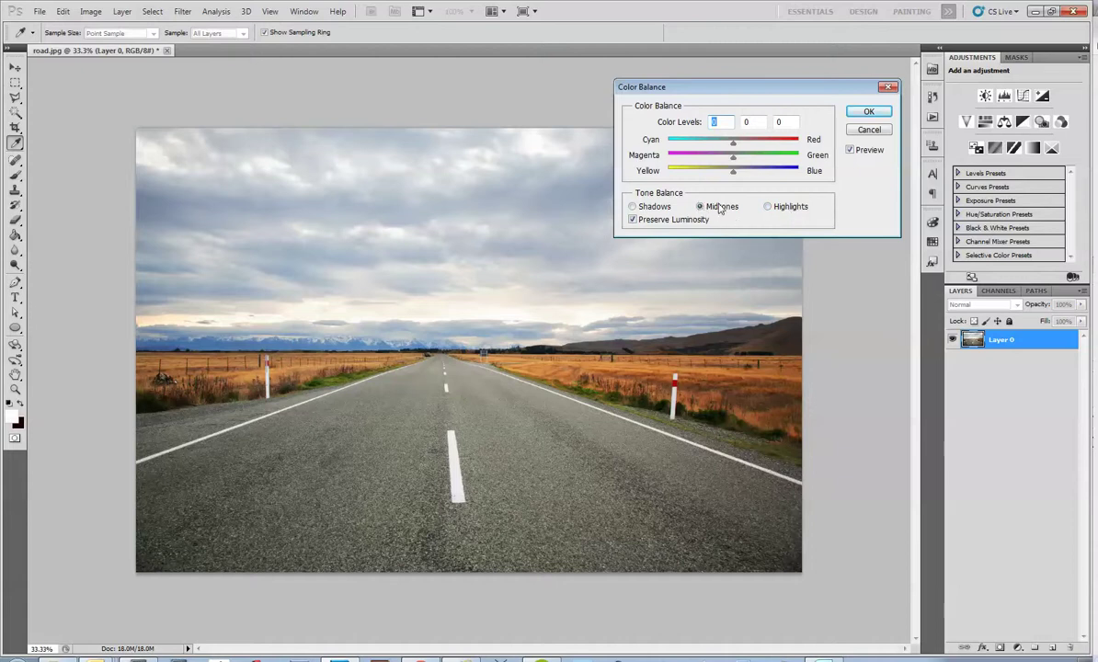
drag(733, 145, 745, 174)
click(851, 150)
click(864, 133)
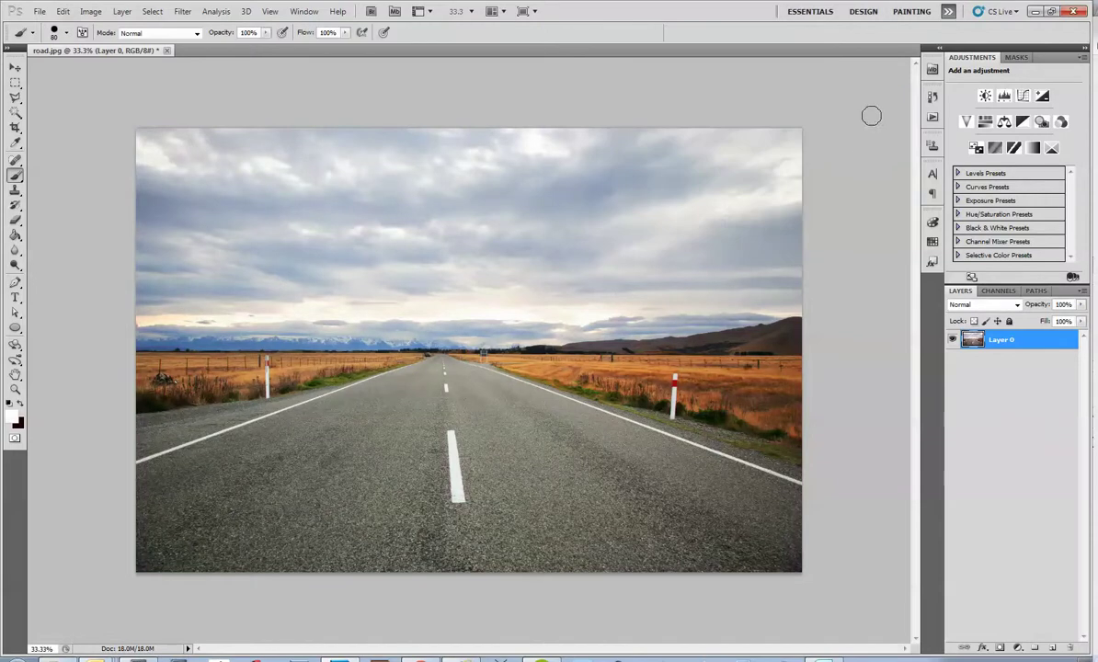
Step: Add a Brightness/Contrast adjustment layer with Brightness -31 and Contrast 41
click(1024, 652)
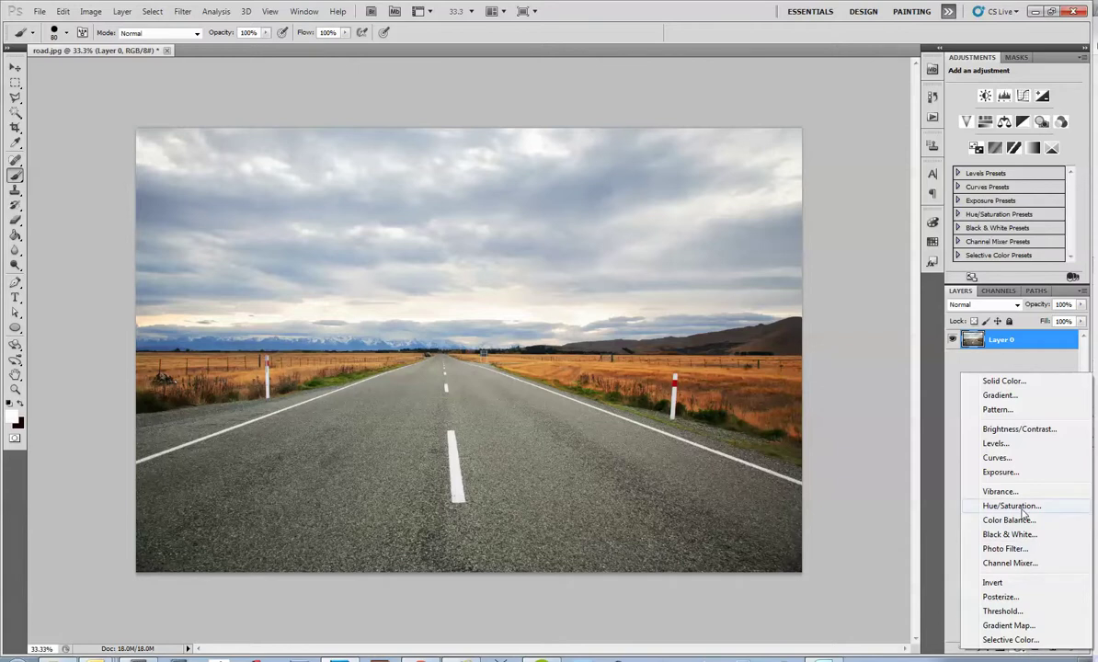
click(1021, 429)
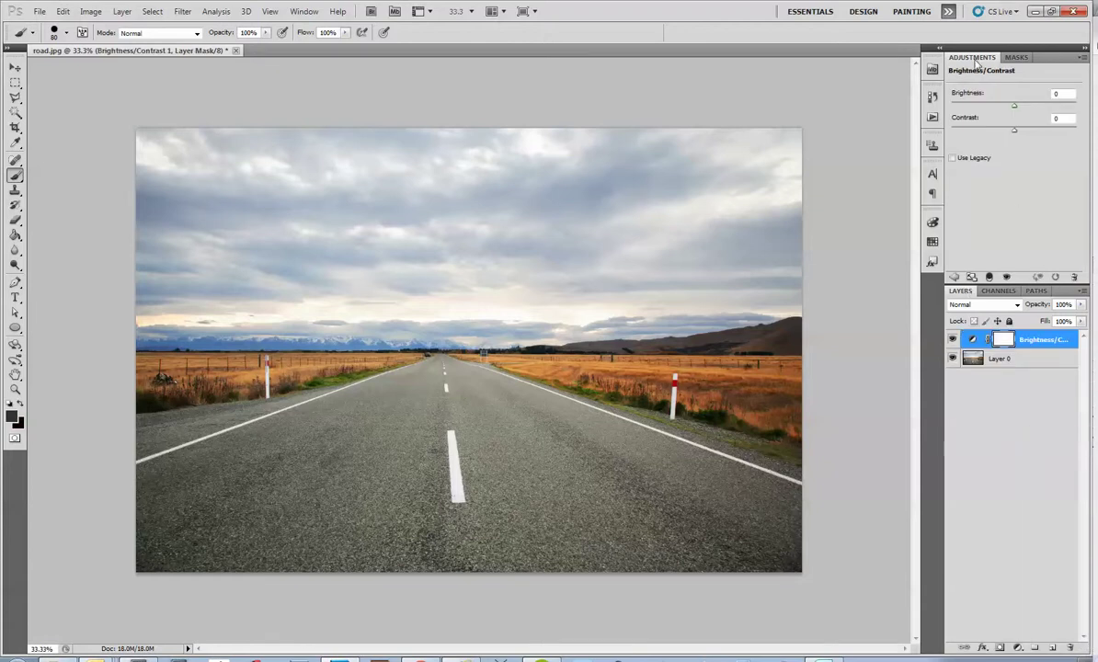
click(299, 11)
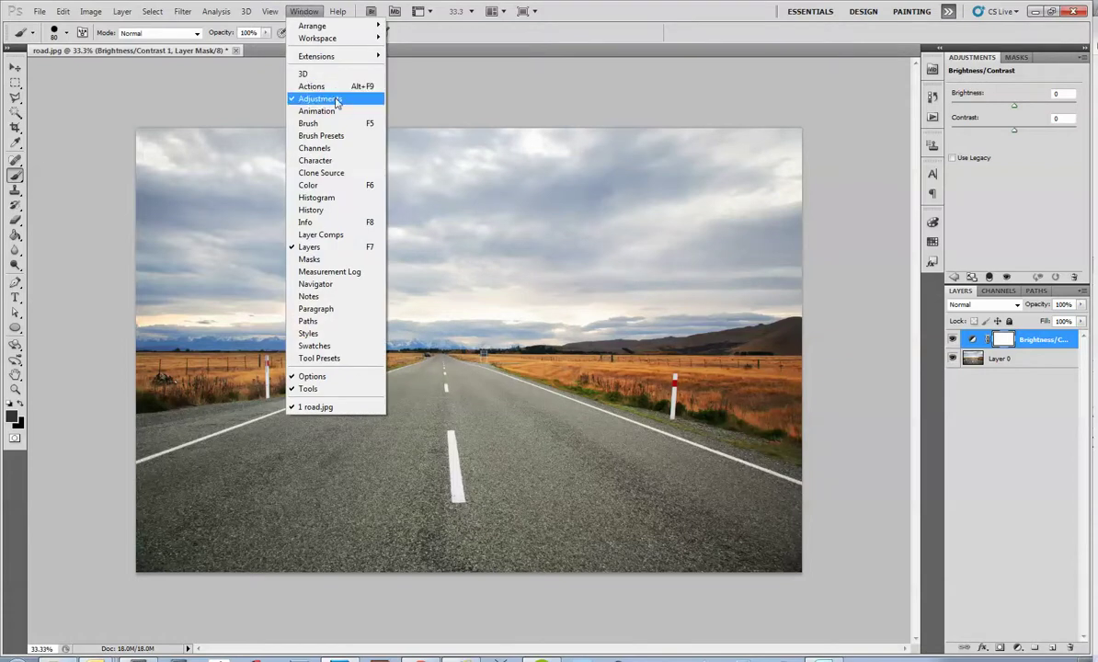
click(1020, 175)
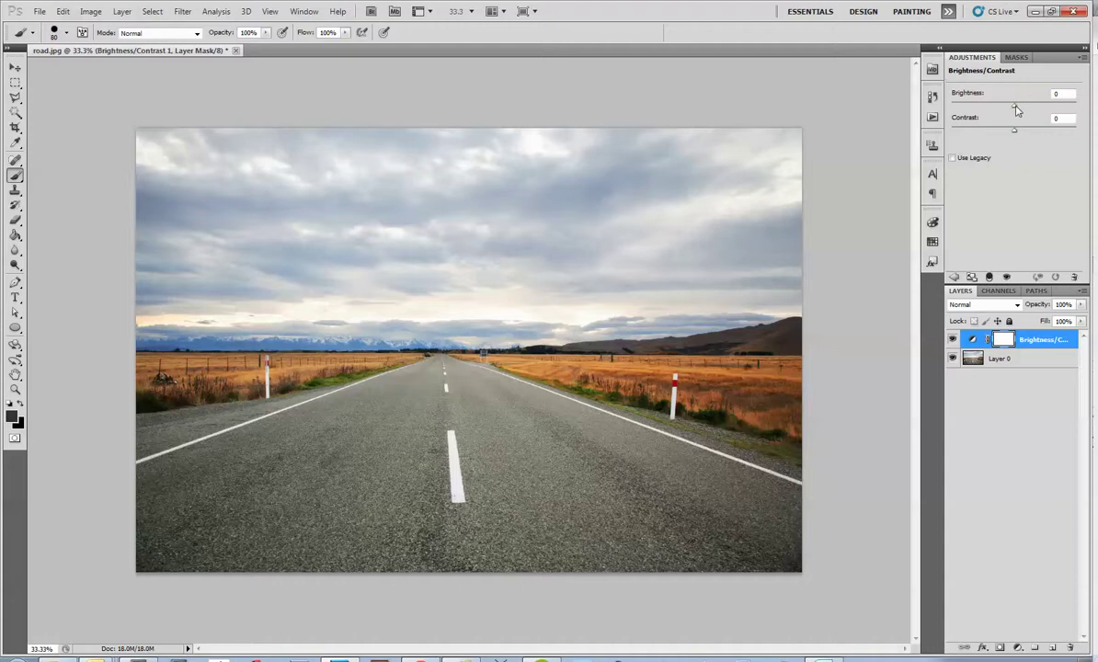
drag(1016, 110, 1041, 136)
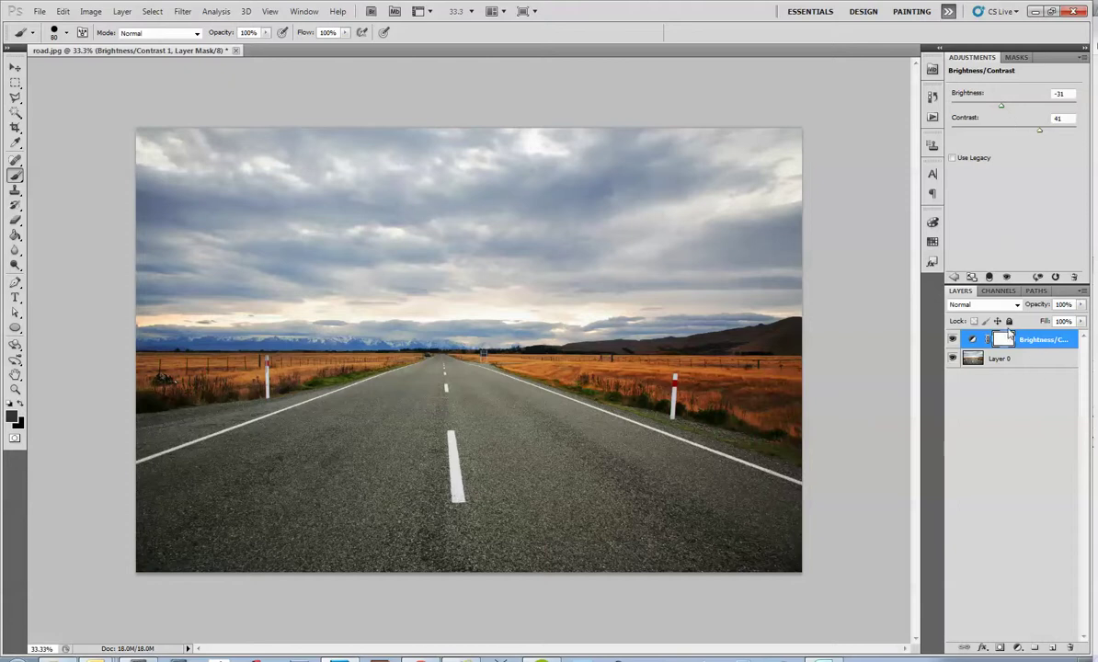
Step: Toggle the Brightness/Contrast layer's visibility to compare, leaving it hidden
click(973, 340)
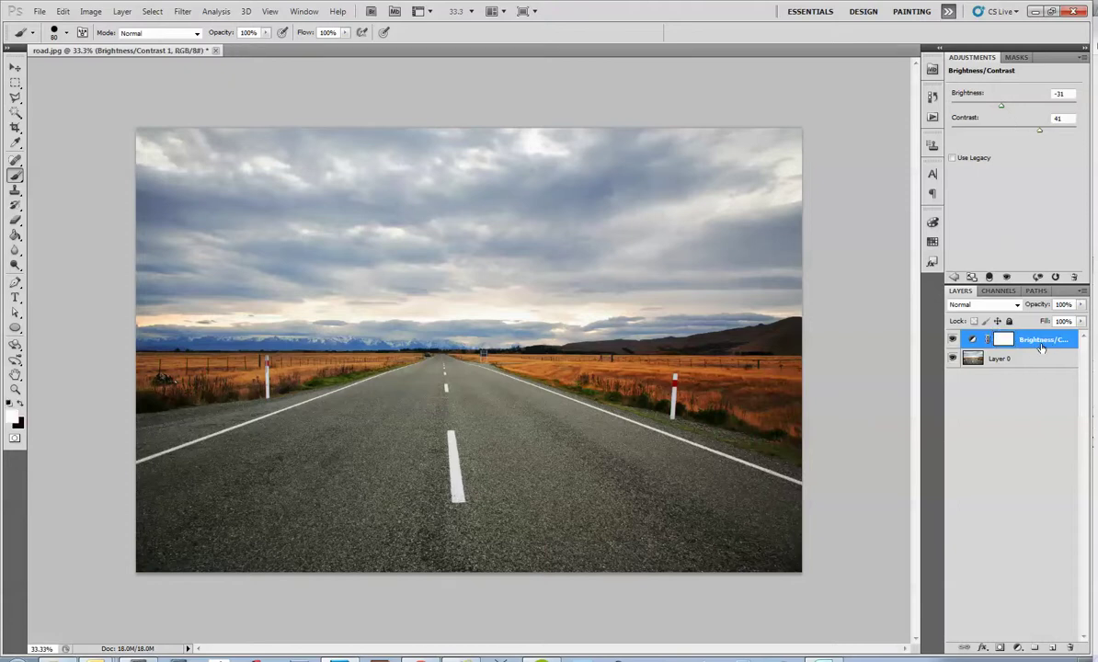
click(954, 340)
click(954, 341)
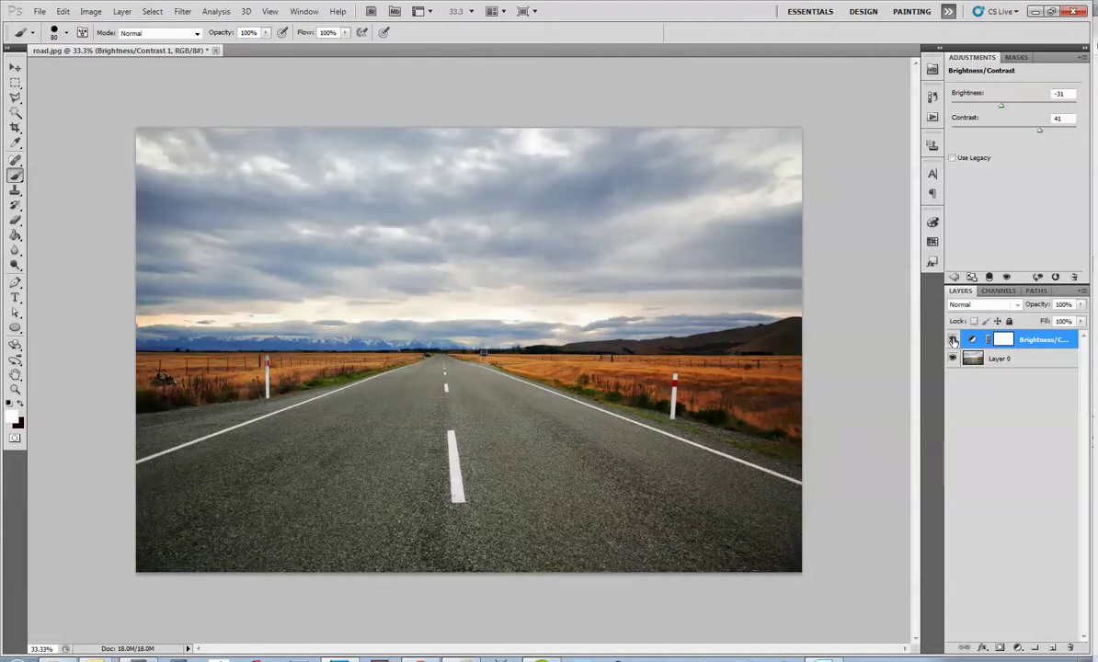
click(954, 340)
click(953, 340)
click(975, 358)
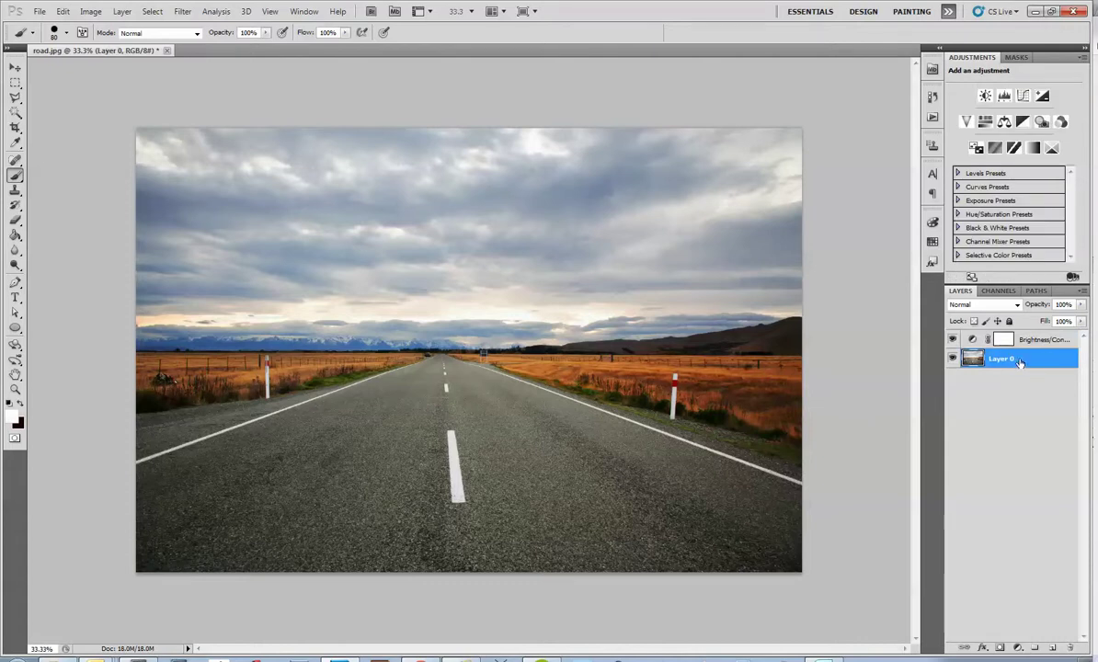
click(953, 340)
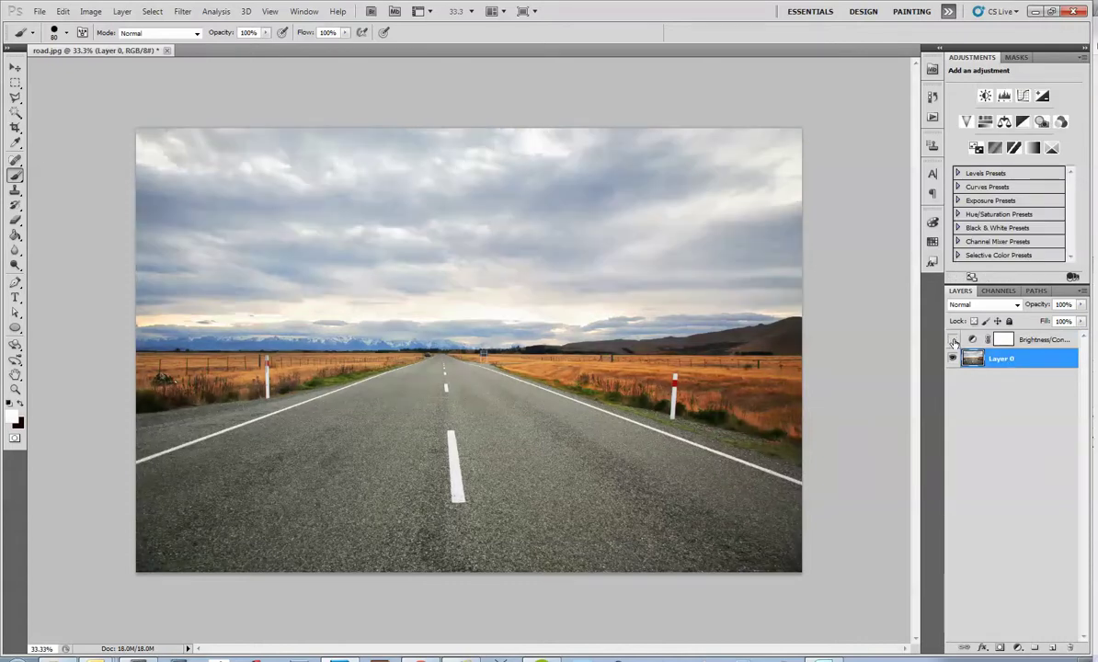
click(954, 340)
click(954, 341)
Step: Compare the photo with the Brightness/Contrast layer off, then select Layer 0
click(954, 341)
click(953, 340)
click(1048, 340)
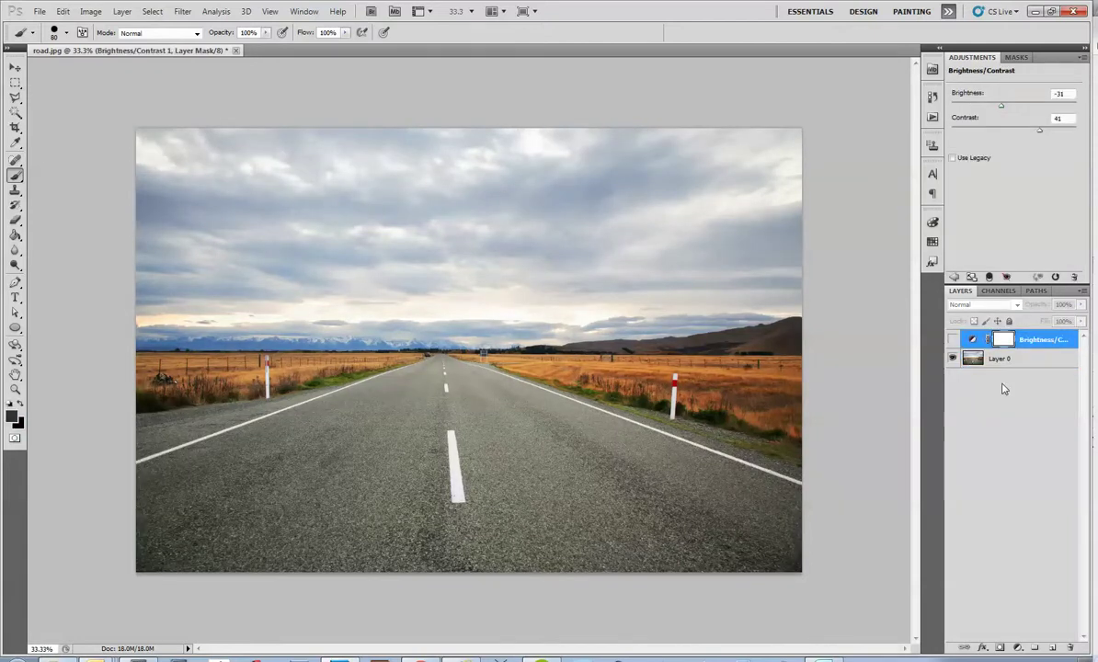
click(1011, 359)
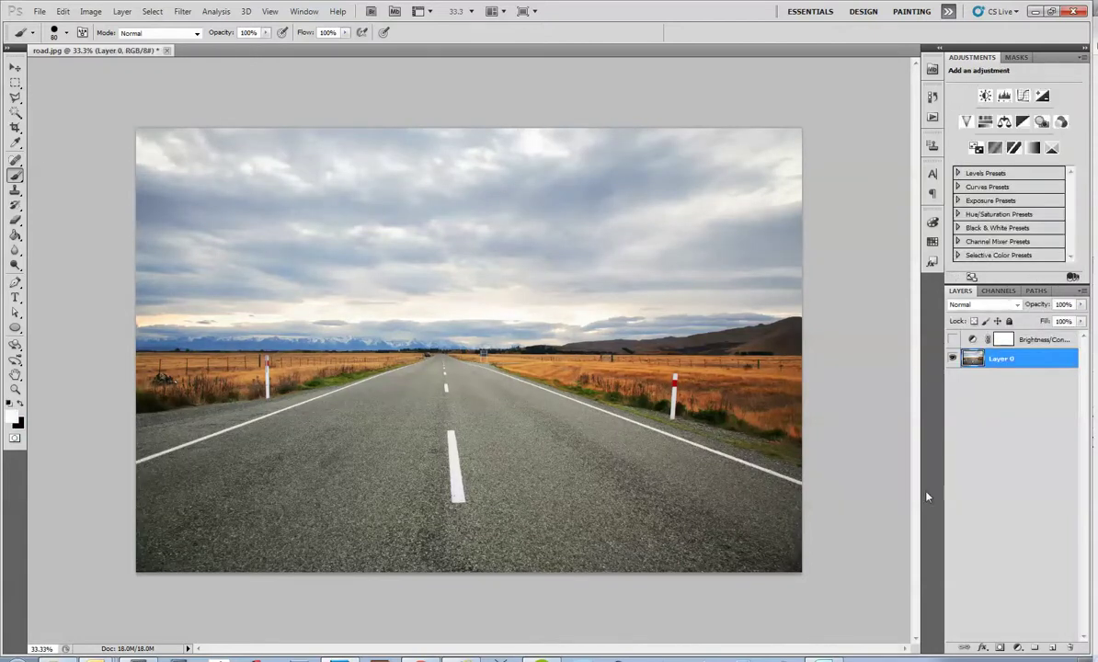
Step: Add a Hue/Saturation adjustment layer with Hue +10, Saturation -30, Lightness -17
click(1018, 647)
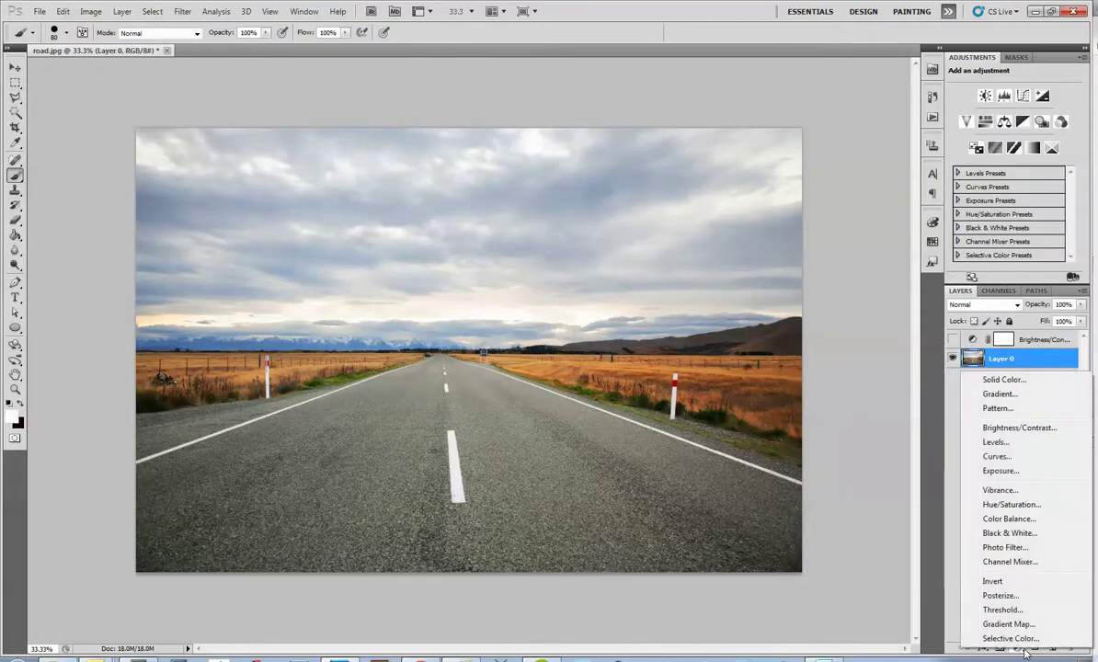
click(1011, 505)
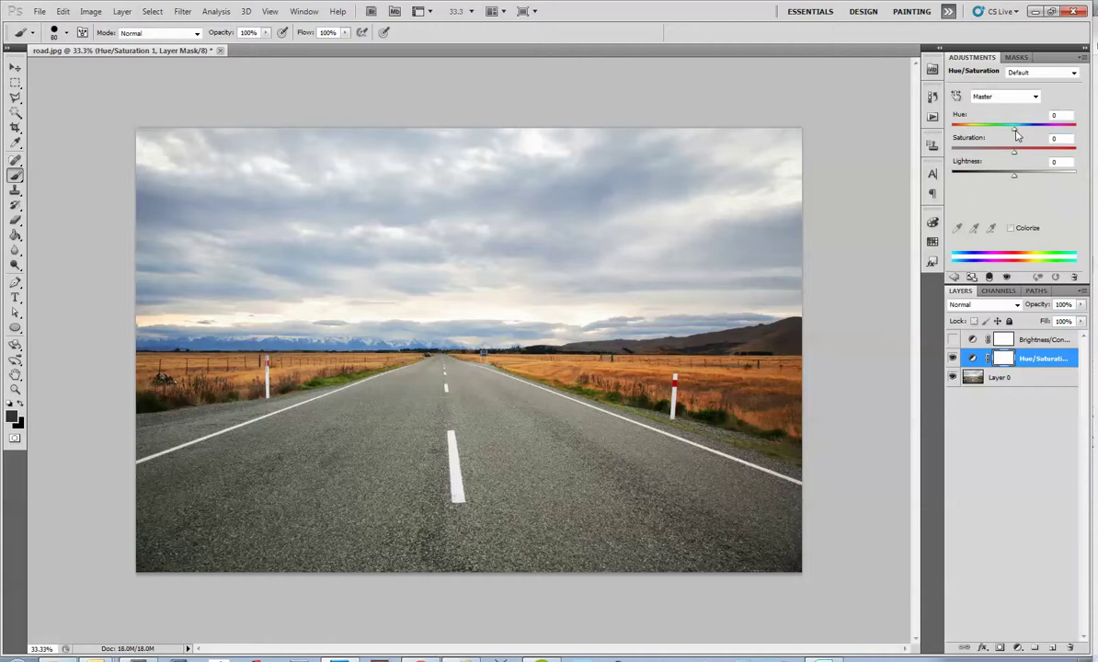
drag(948, 120, 1003, 177)
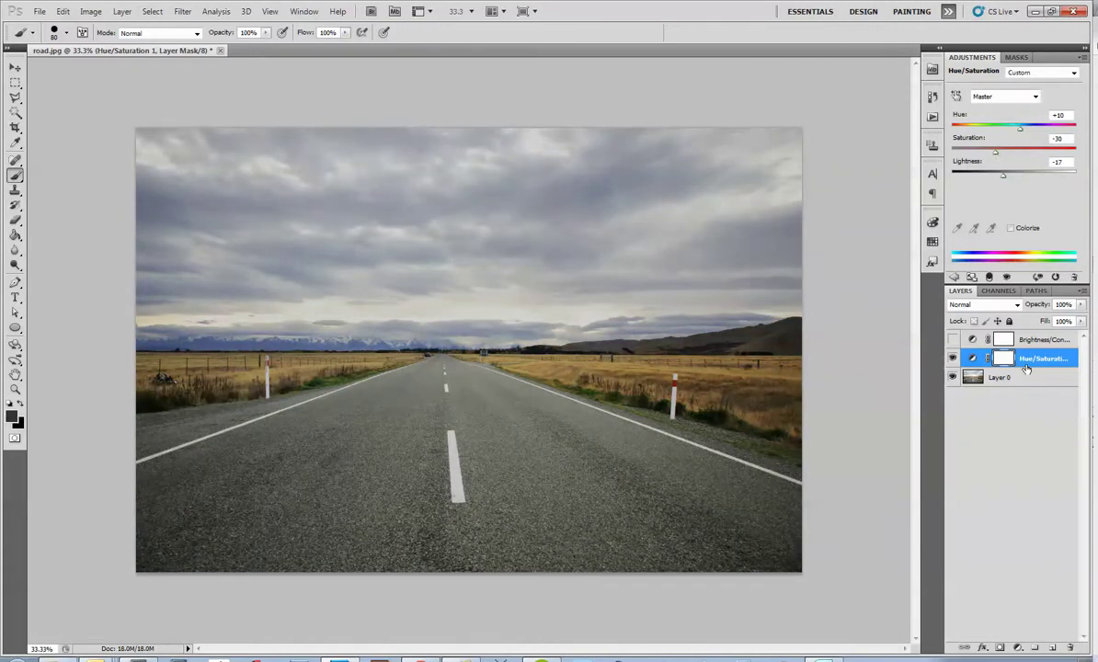
Step: Toggle the Hue/Saturation layer's visibility to compare, ending with it hidden
click(952, 359)
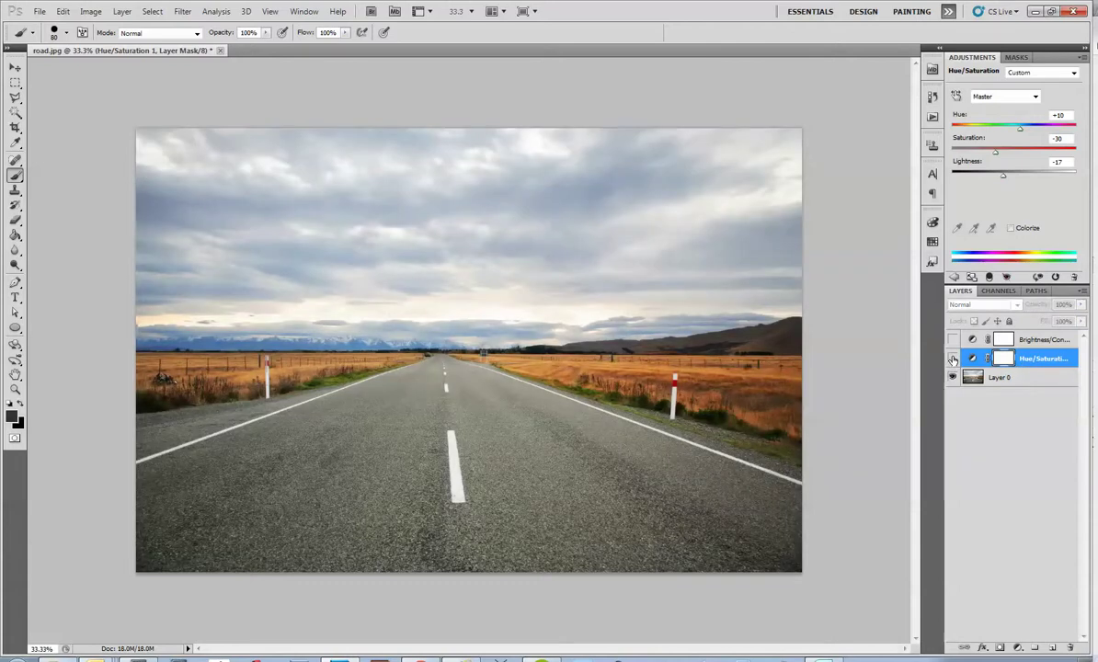
click(953, 358)
click(952, 358)
click(953, 358)
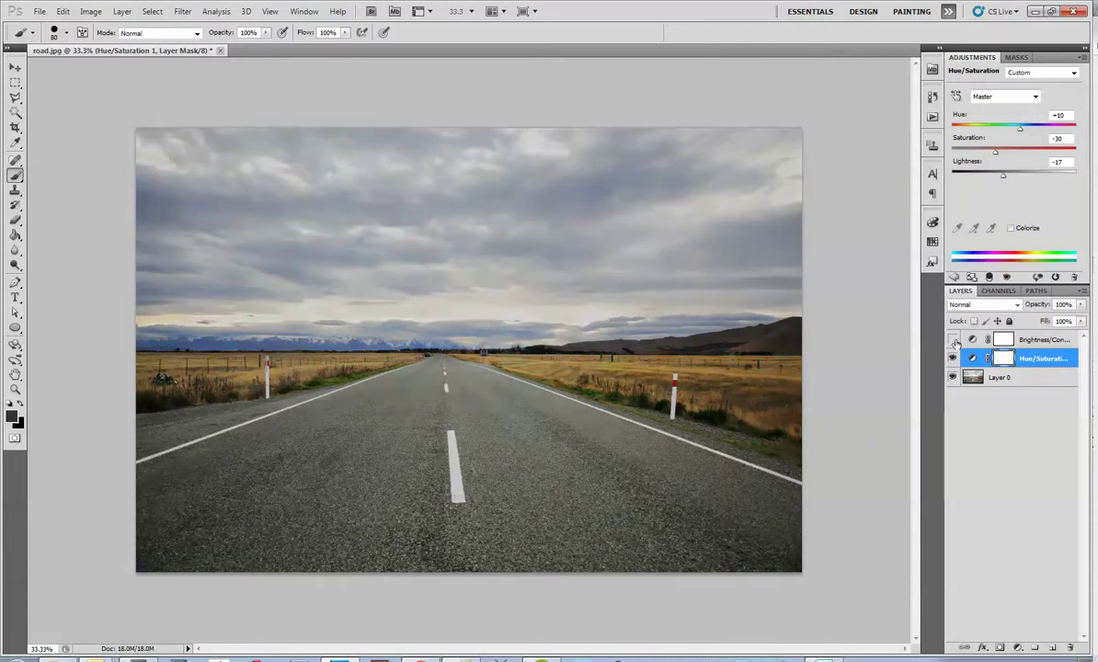
click(954, 360)
click(953, 359)
click(953, 359)
click(953, 360)
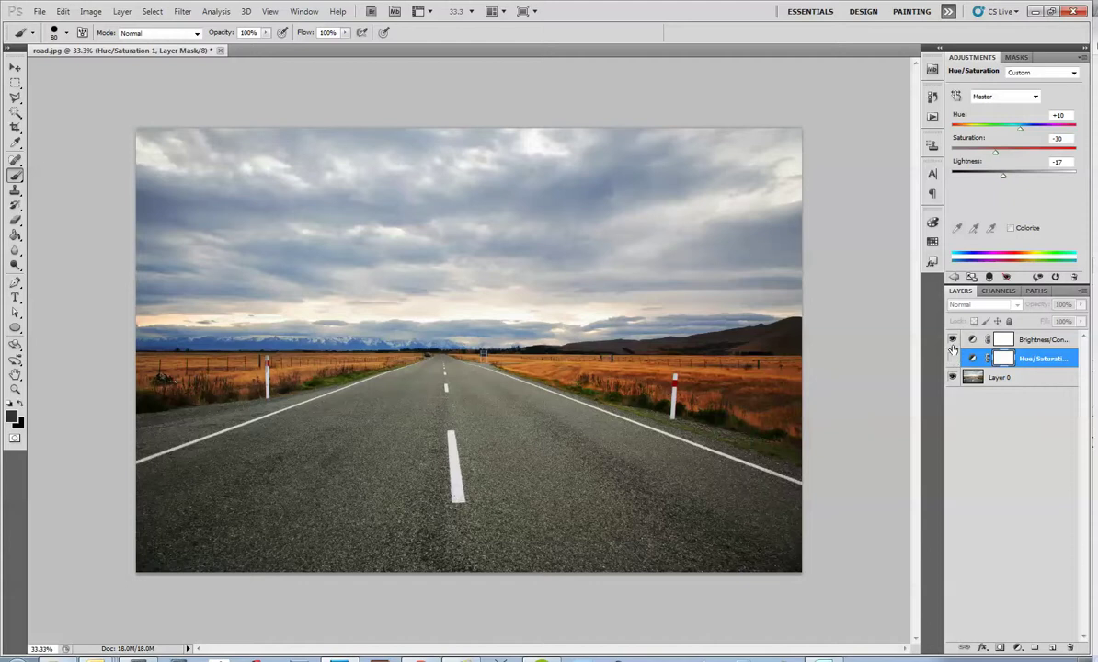
click(954, 360)
click(954, 359)
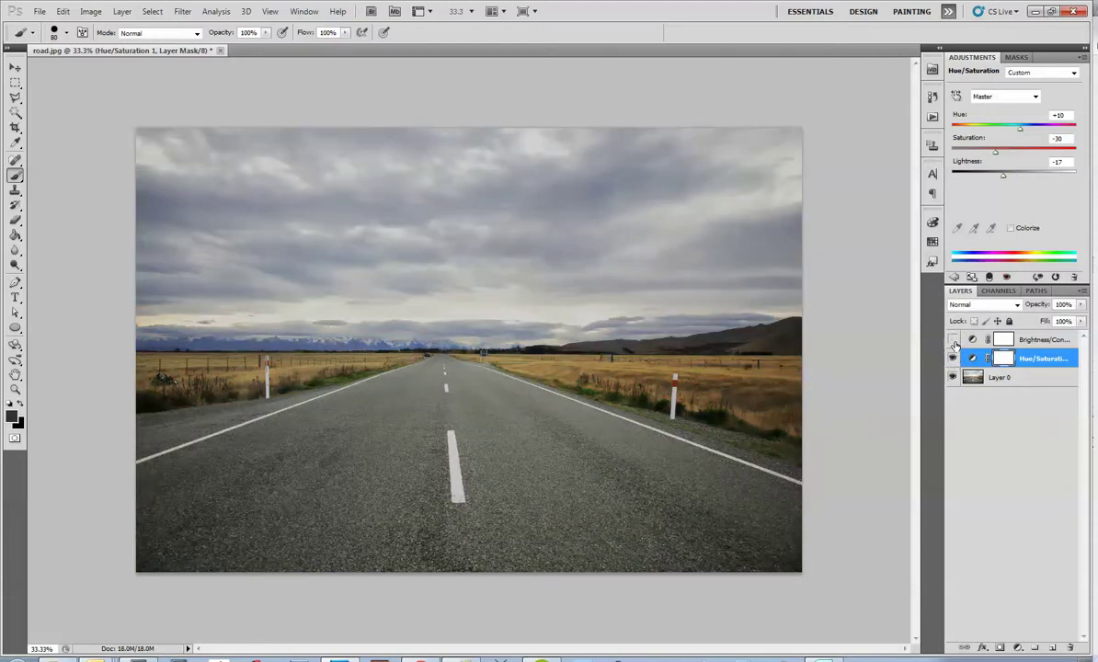
click(953, 360)
click(954, 359)
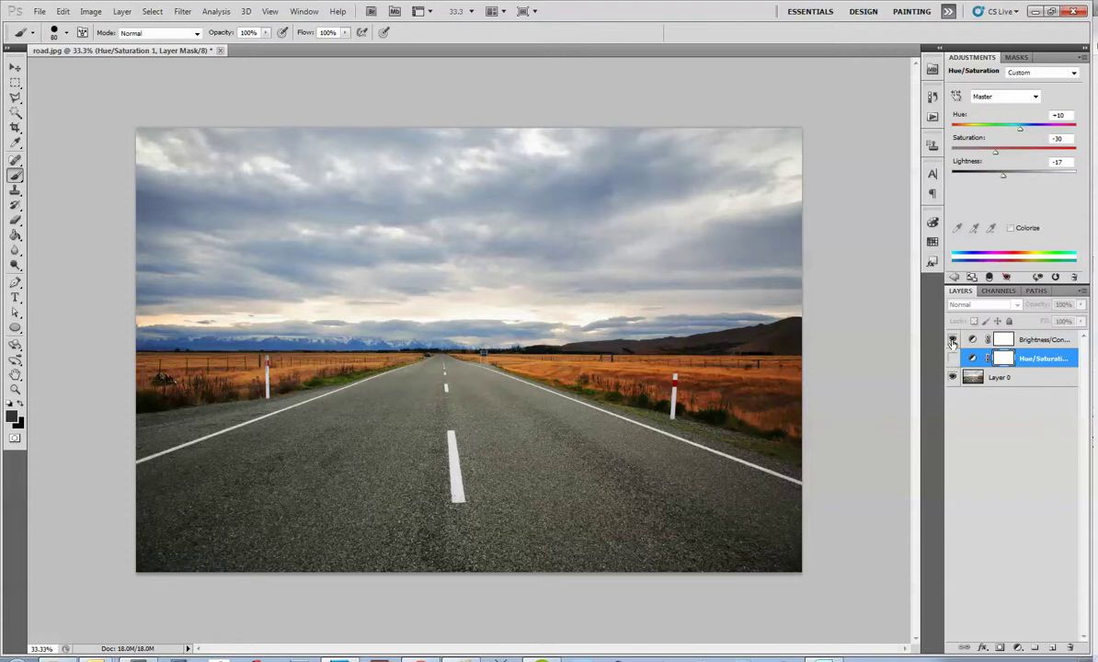
click(953, 359)
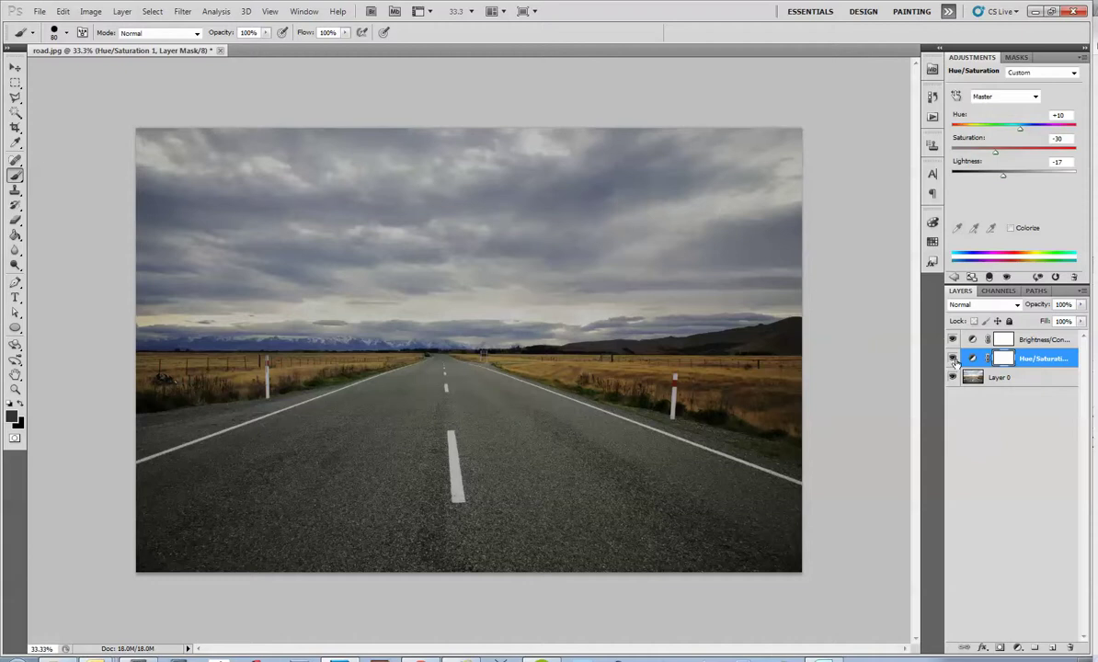
alt+click(952, 376)
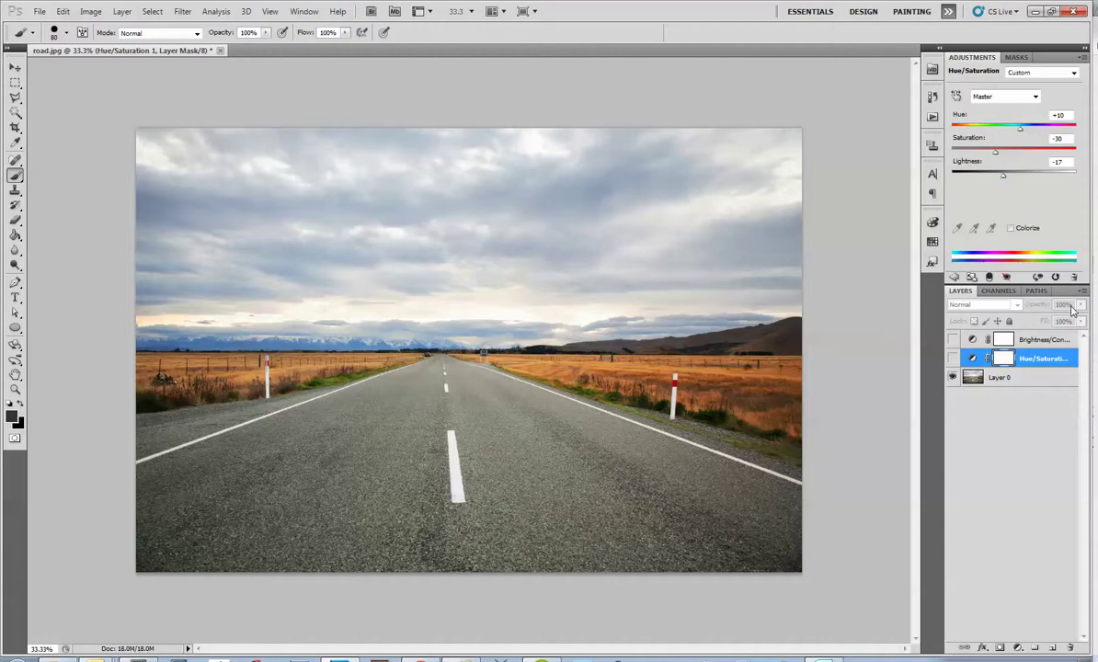
Step: Add a top Color Balance layer with midtone Yellow/Blue -34, and turn on all adjustments
click(1017, 648)
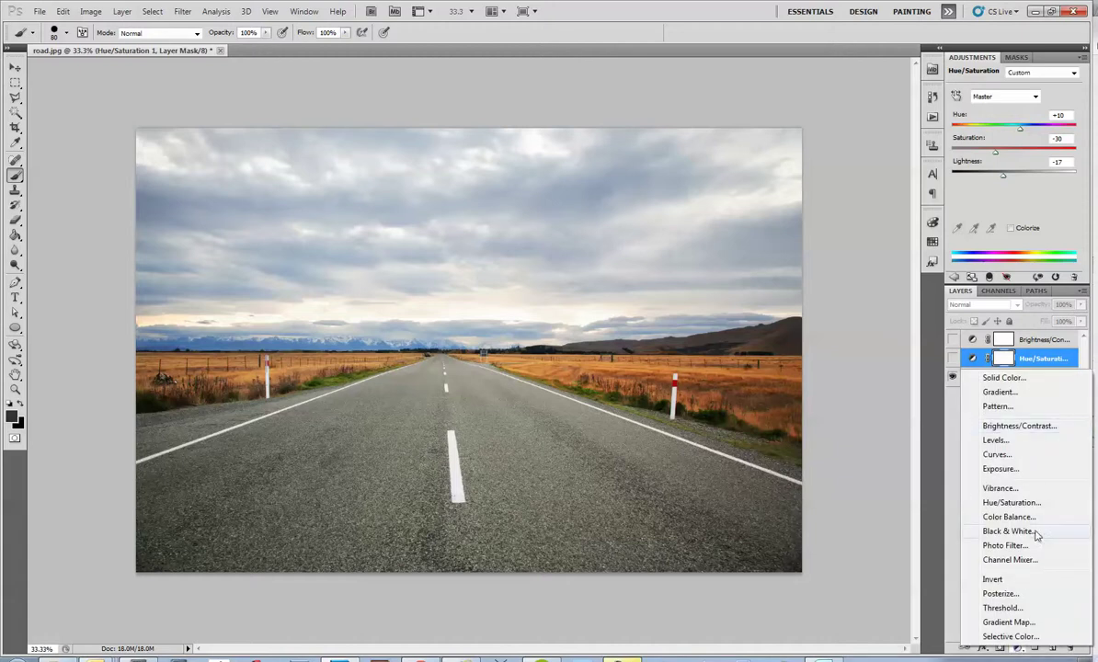
click(1007, 518)
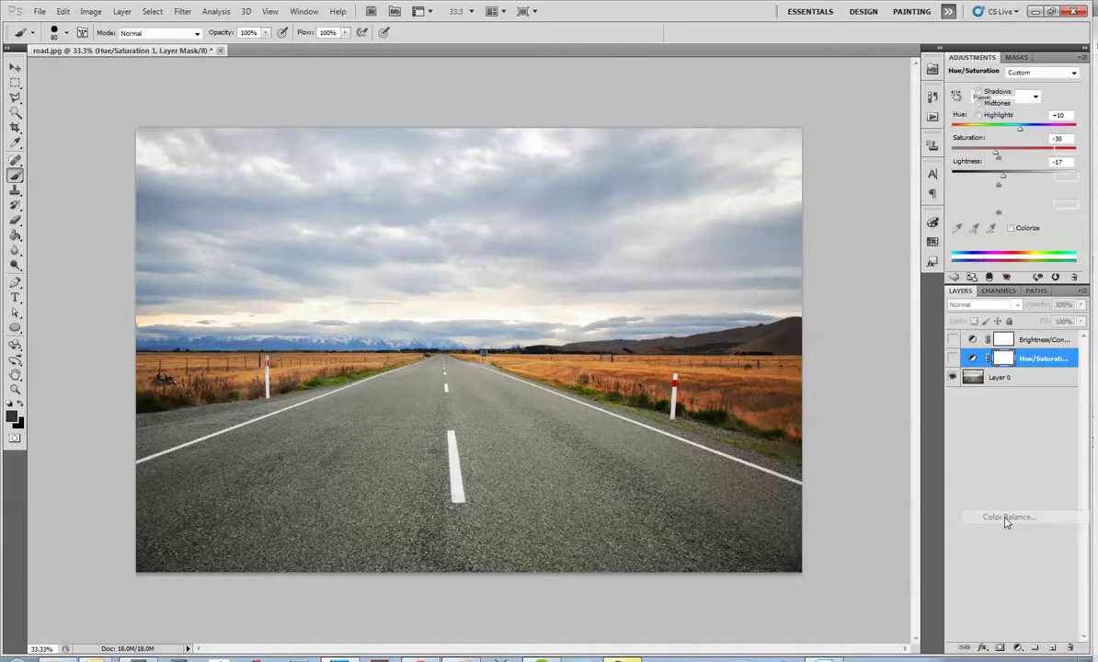
drag(1040, 357, 1040, 336)
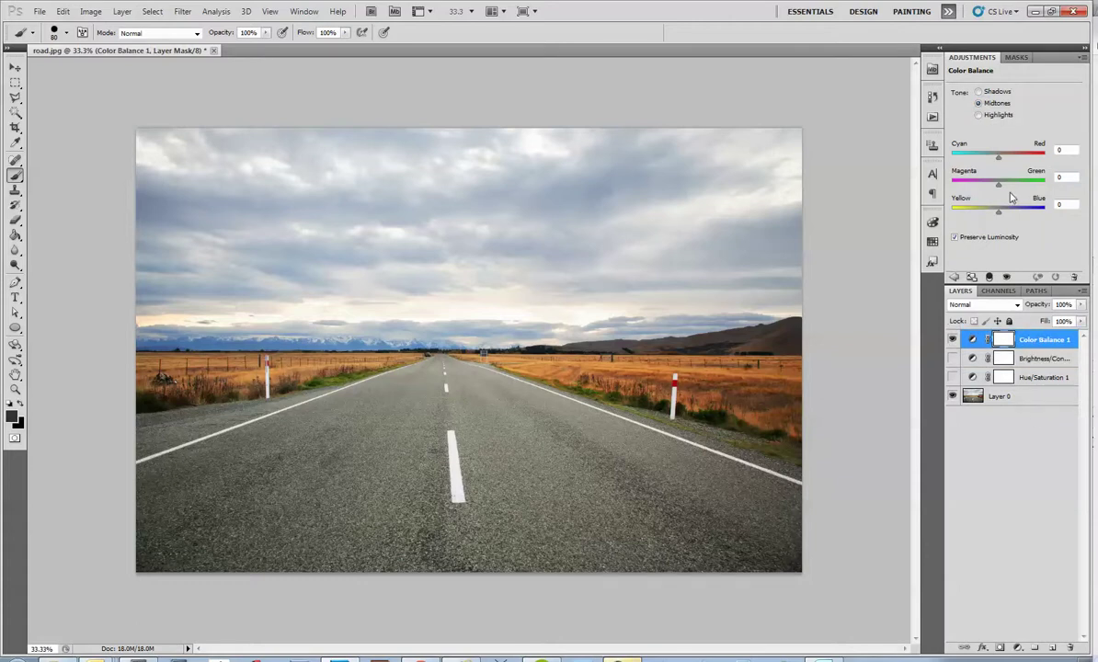
drag(999, 212, 984, 218)
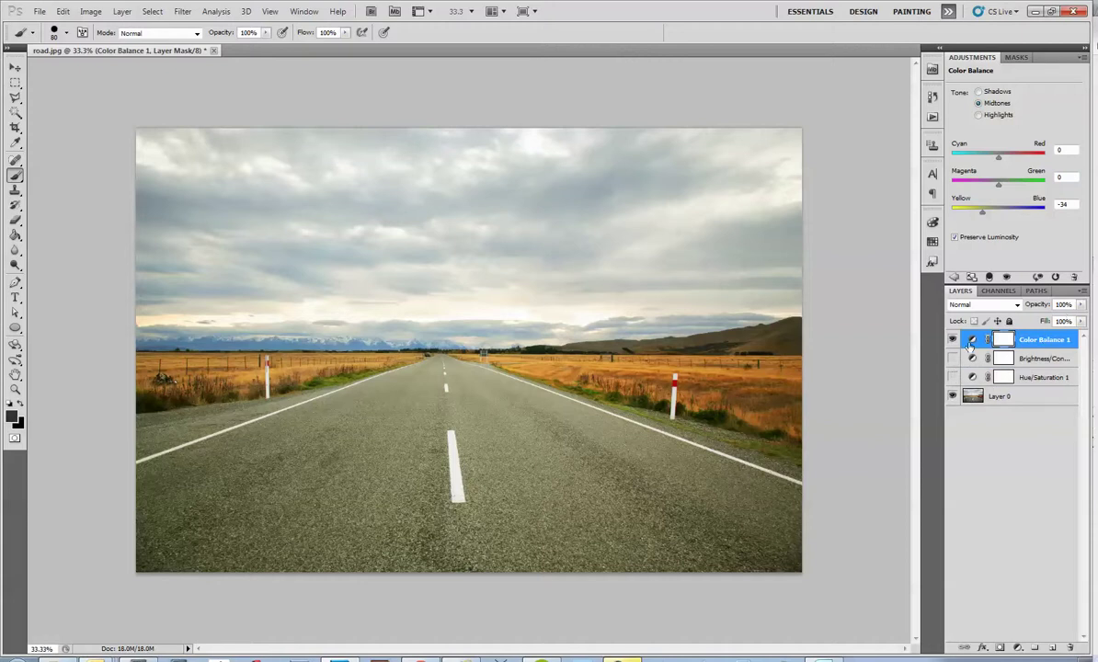
drag(952, 358, 953, 378)
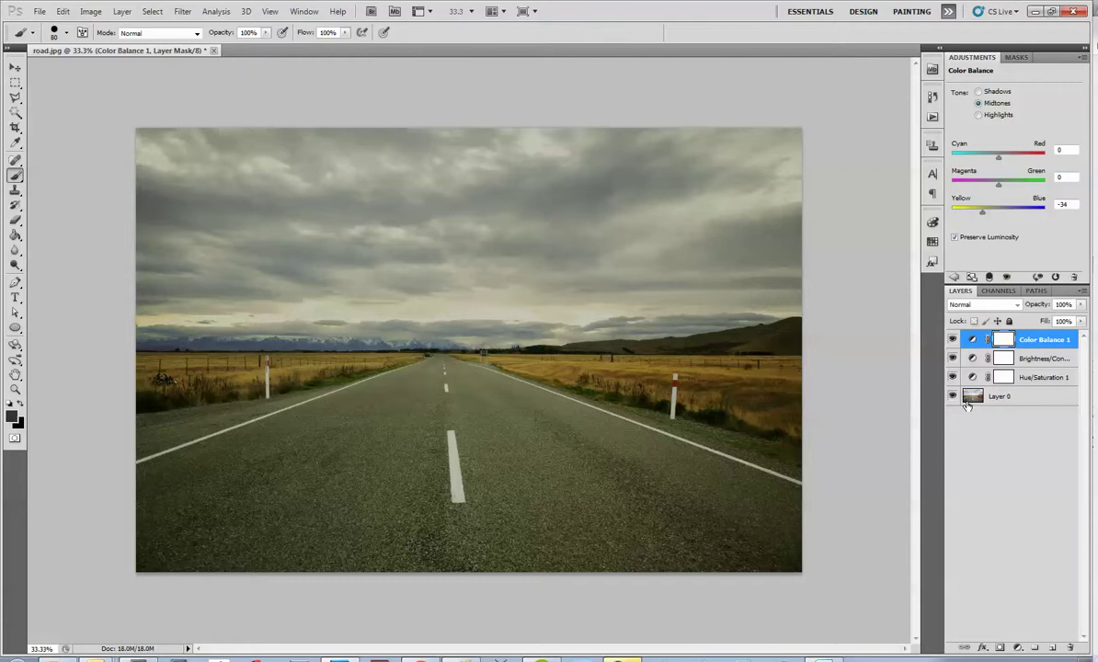
click(952, 358)
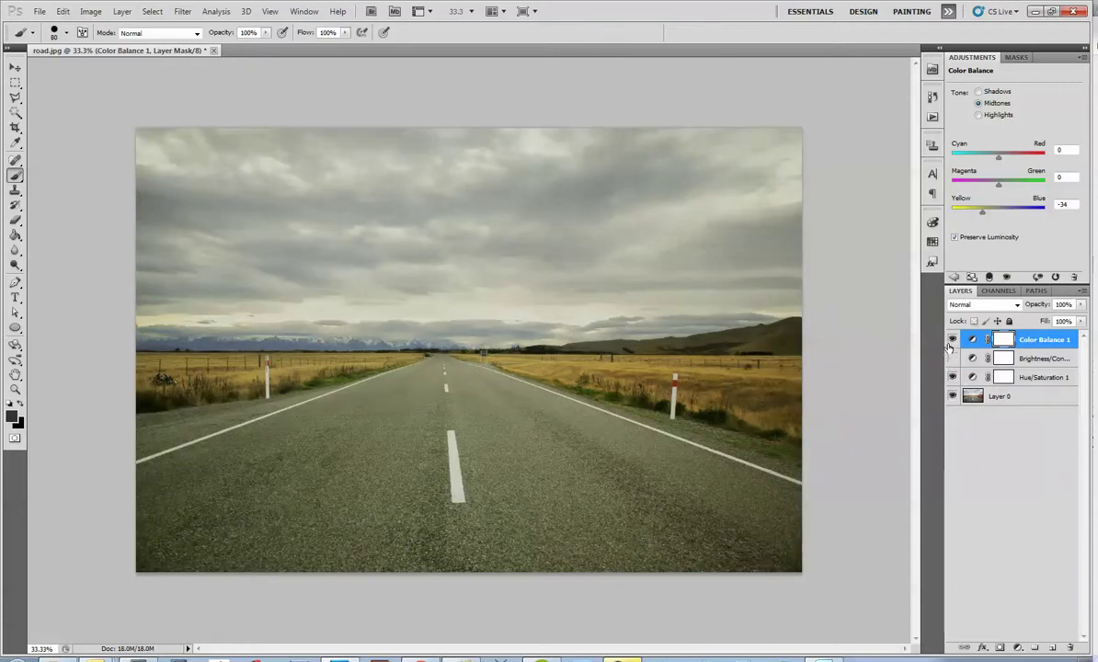
click(952, 339)
click(952, 358)
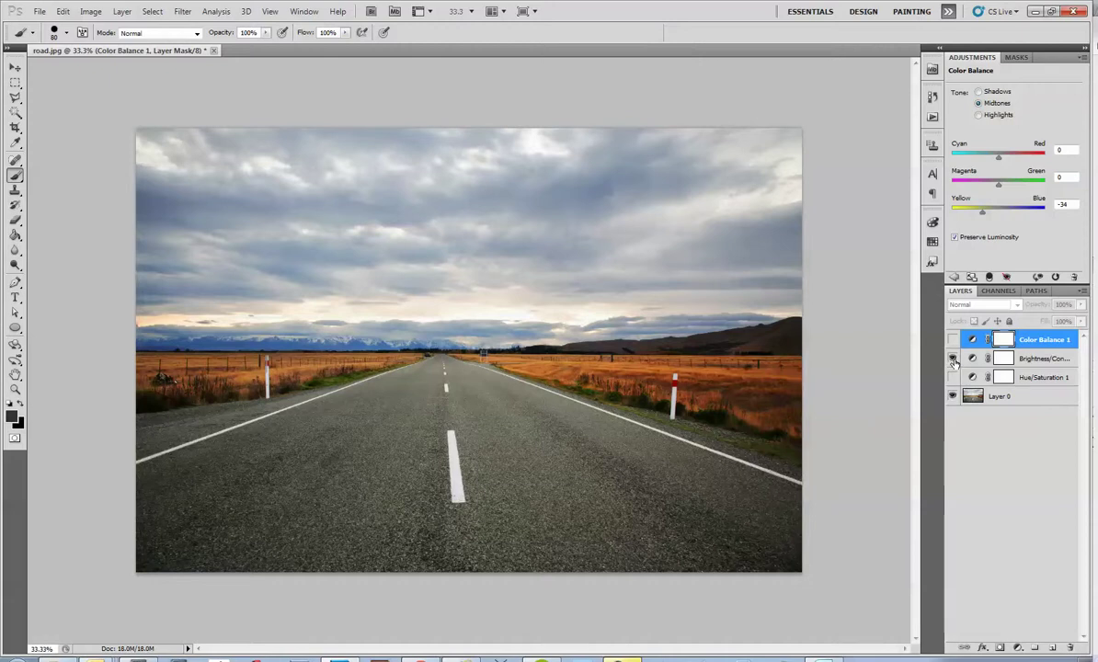
click(953, 358)
drag(953, 339, 953, 378)
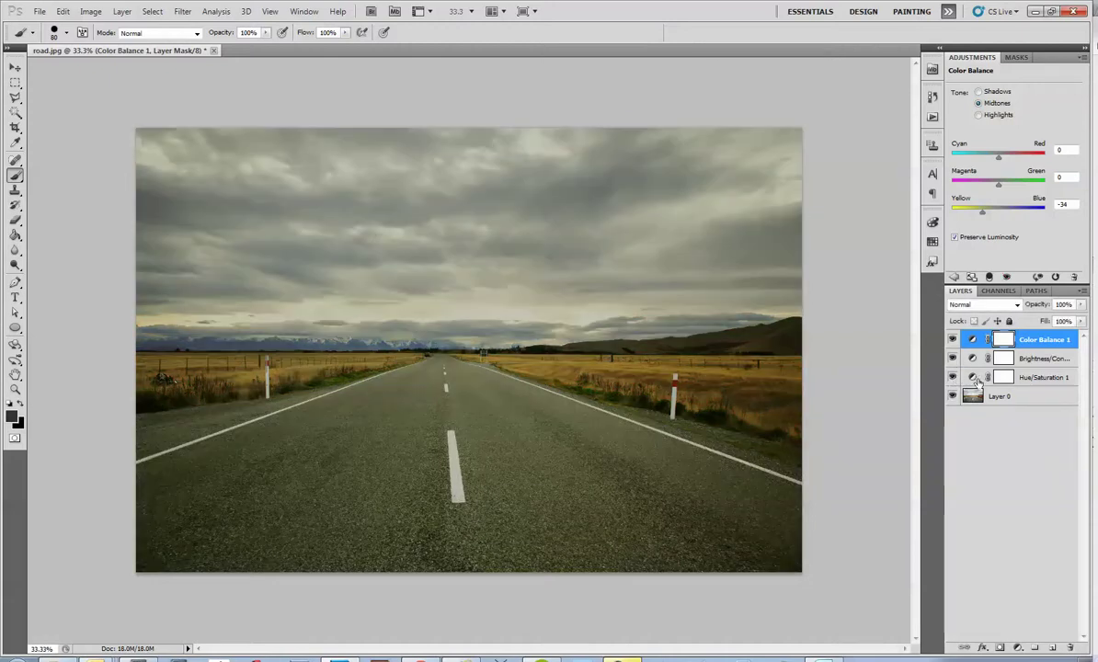